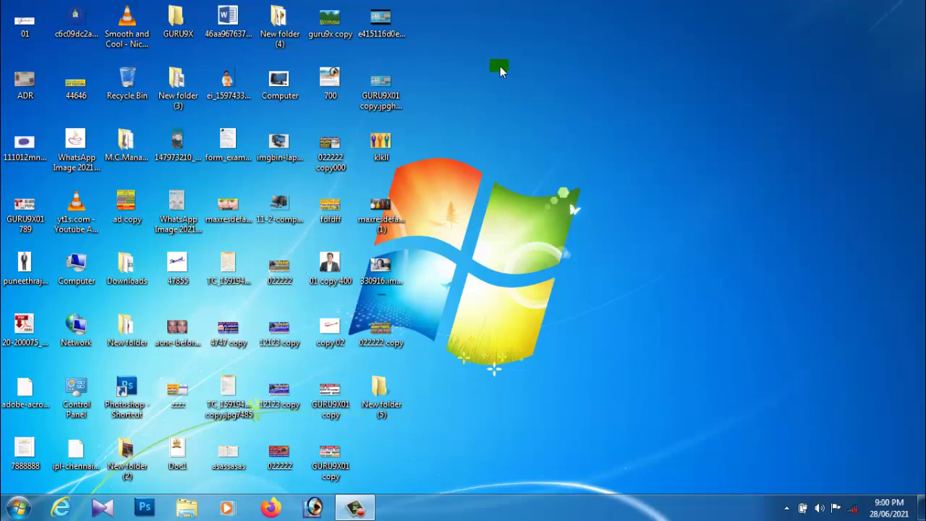
right_click(500, 66)
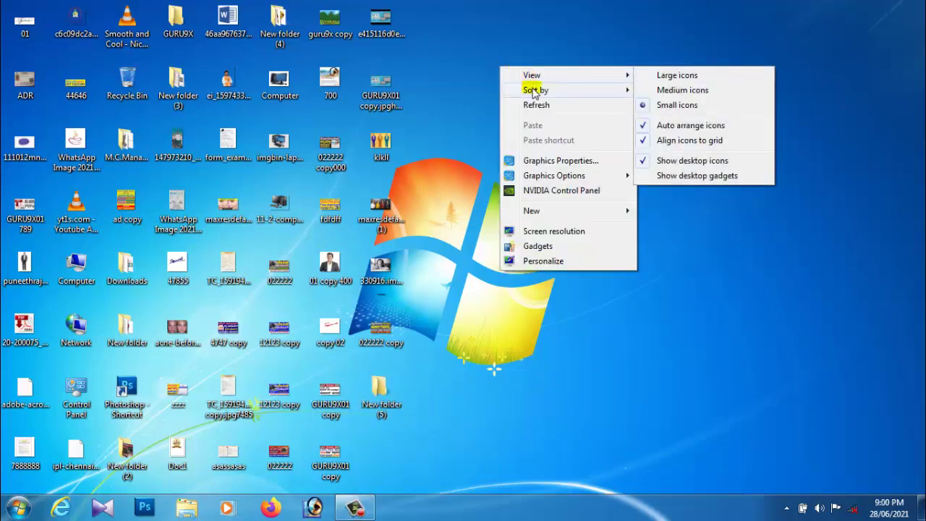
mouse_move(536, 98)
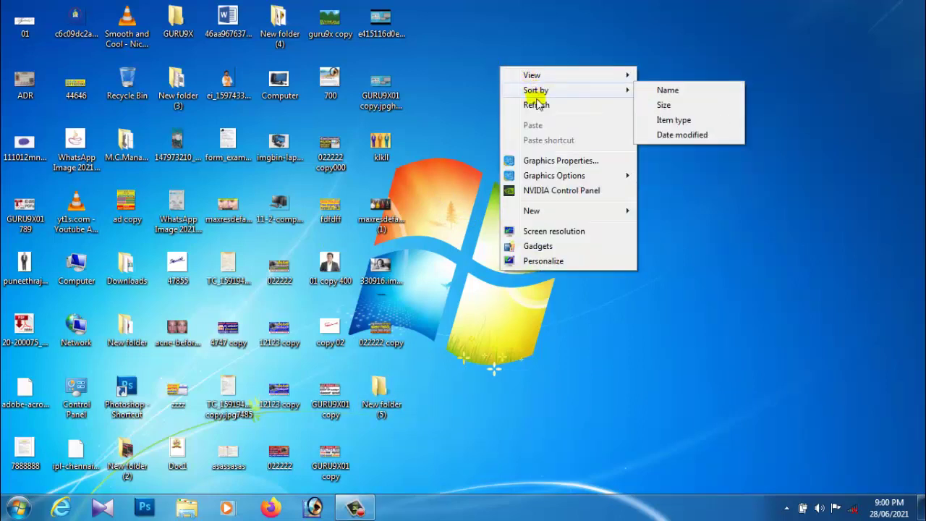
click(470, 55)
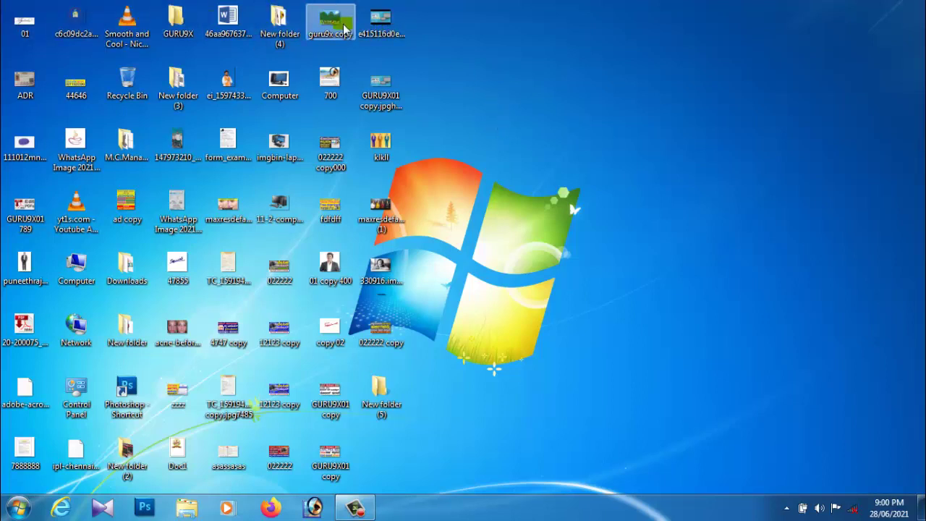
mouse_move(343, 29)
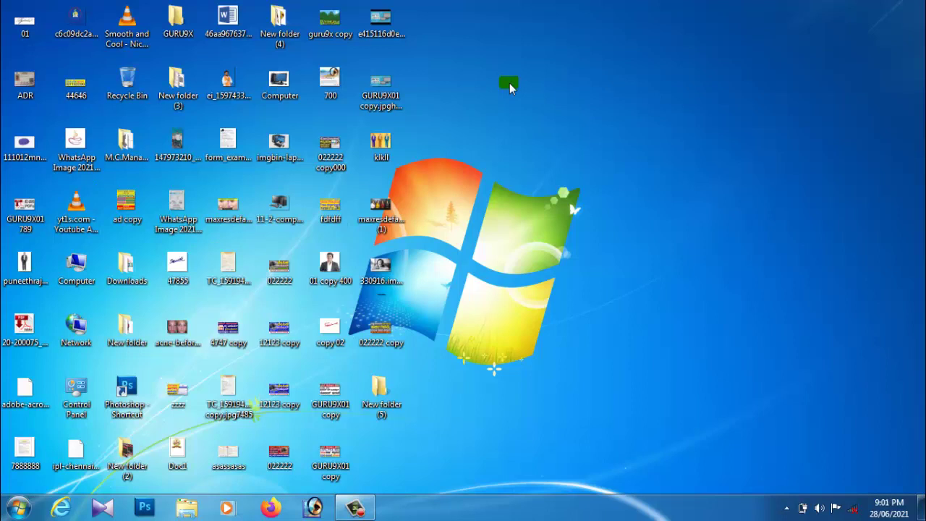
Create a new folder on the desktop and name it 123
mouse_move(3, 147)
right_click(441, 68)
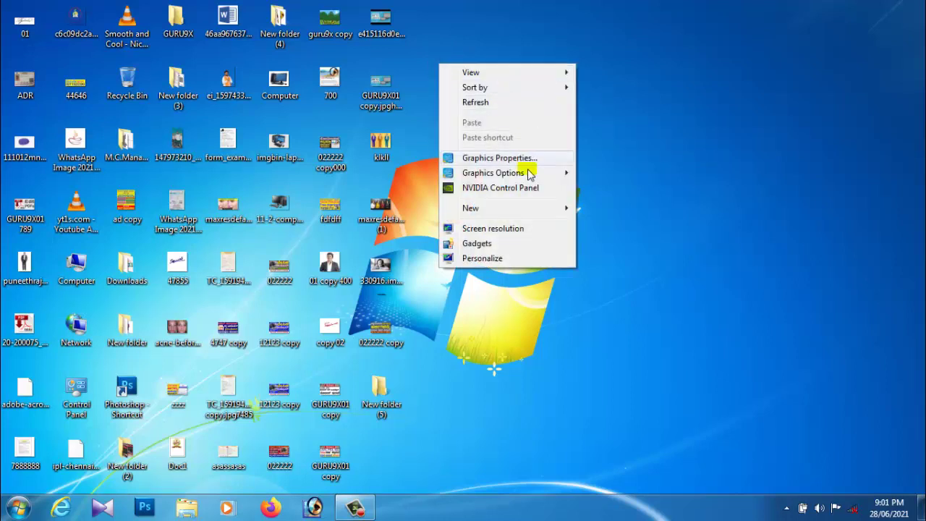
mouse_move(525, 209)
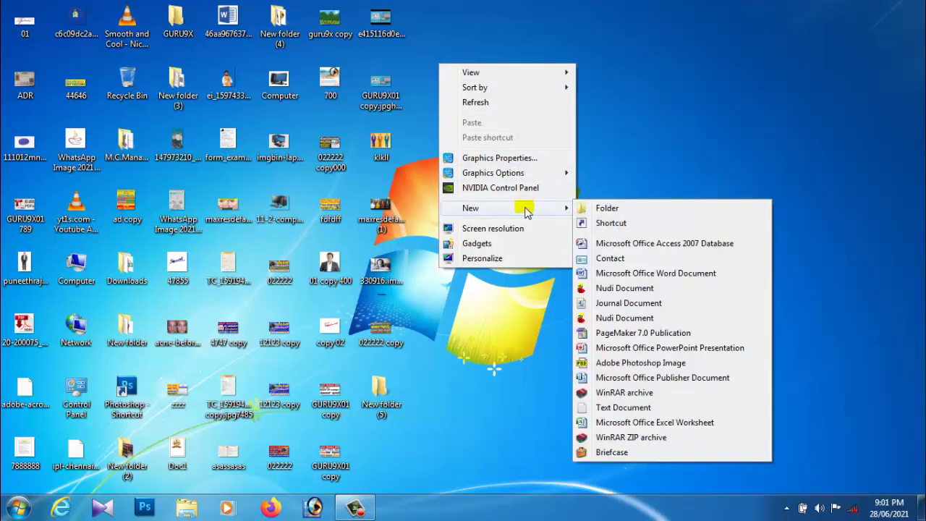
click(608, 208)
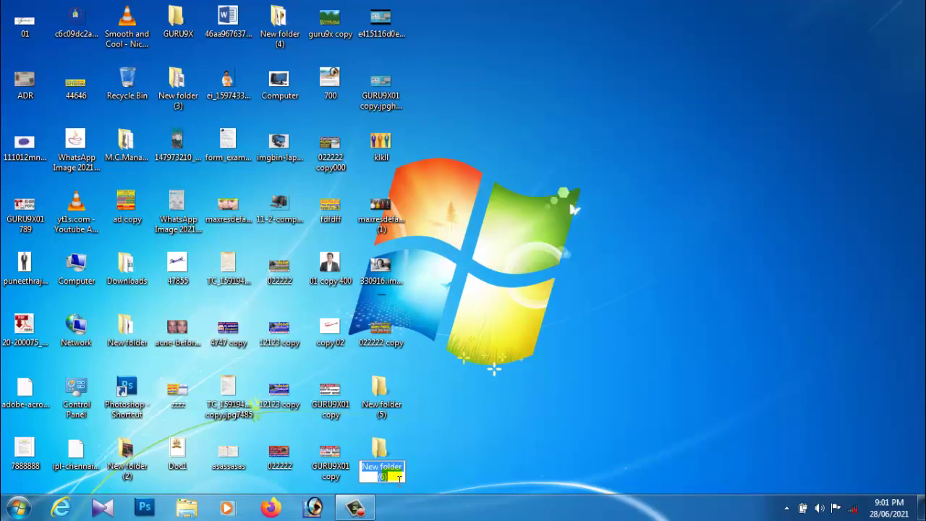
text(123)
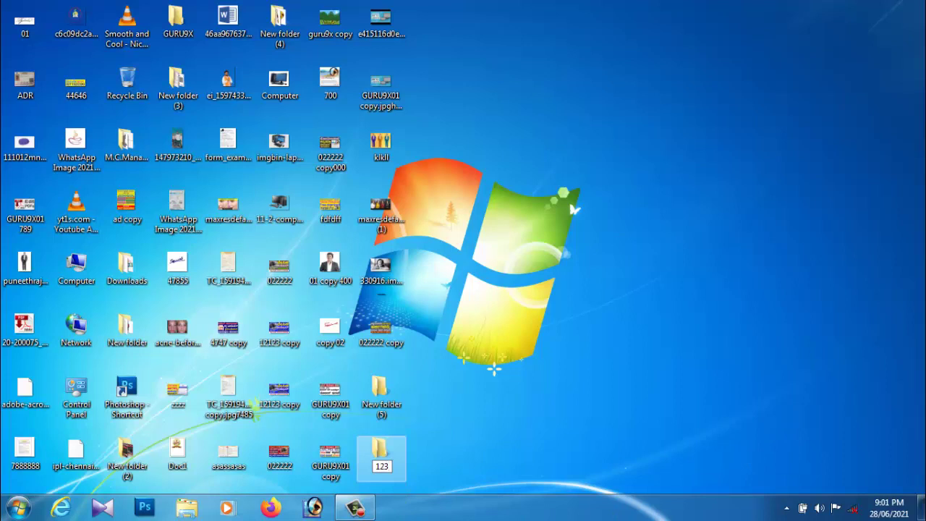
click(449, 468)
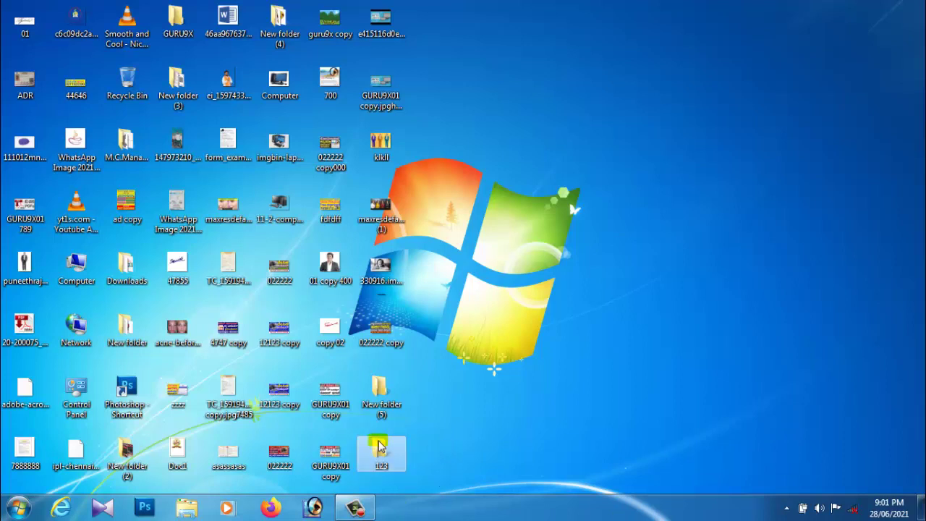
Open the 123 folder to view its contents full screen, then restore and close its window
double_click(379, 446)
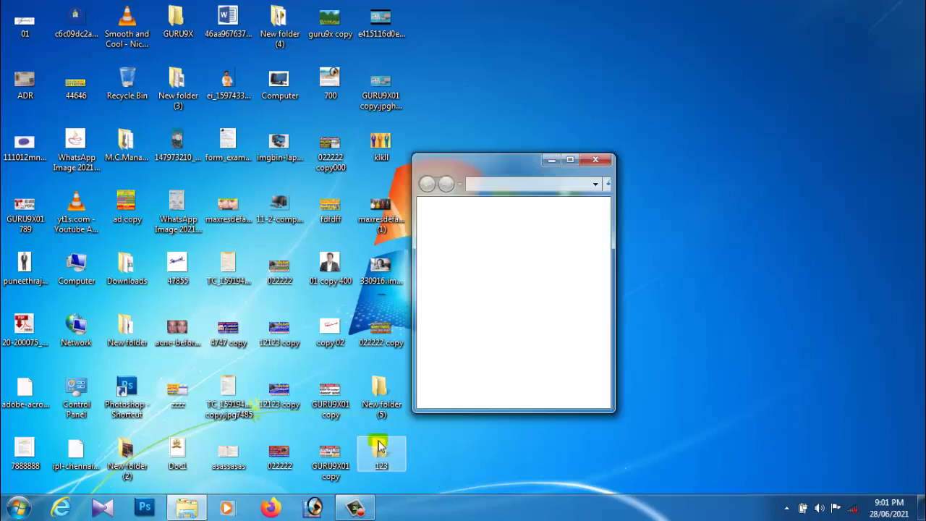
click(570, 160)
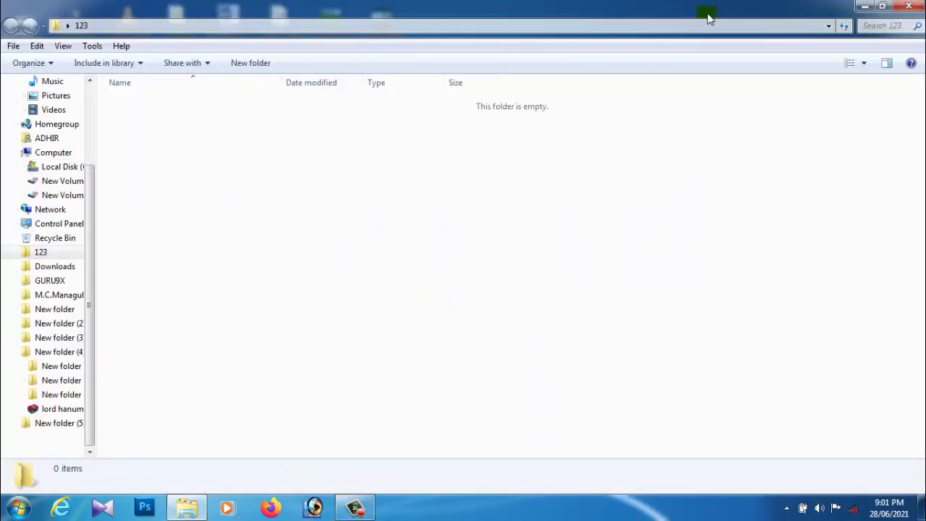
double_click(568, 10)
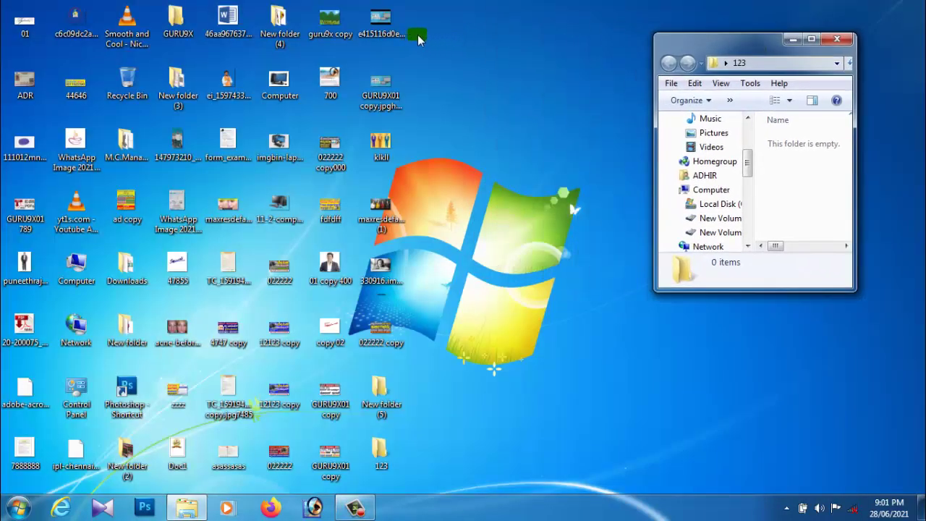
click(837, 38)
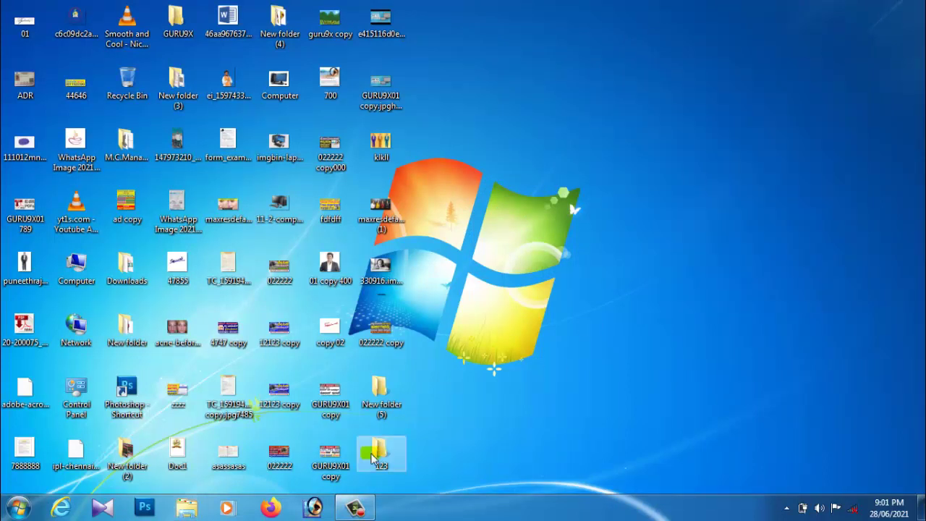
Move the six image files above New folder (5) in the last desktop column into the 123 folder and check its contents
drag(425, 6, 366, 355)
drag(381, 145, 382, 452)
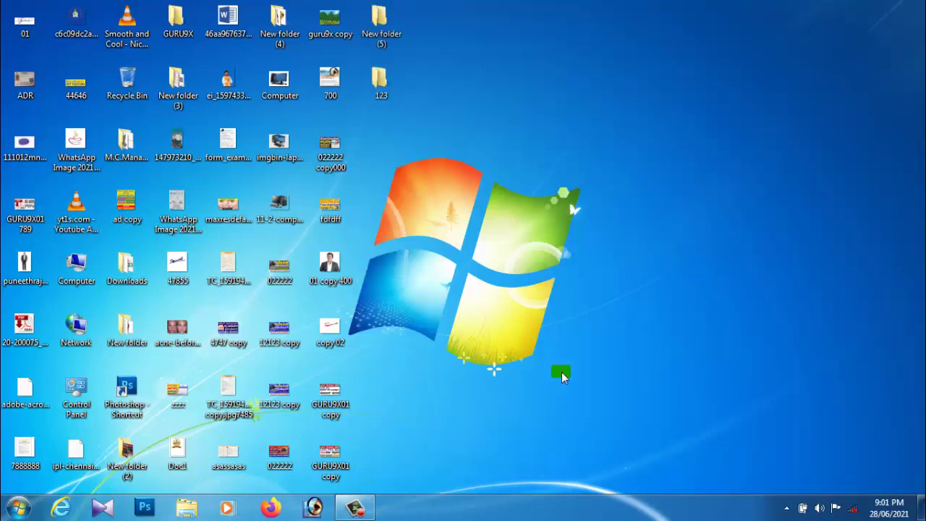
double_click(390, 91)
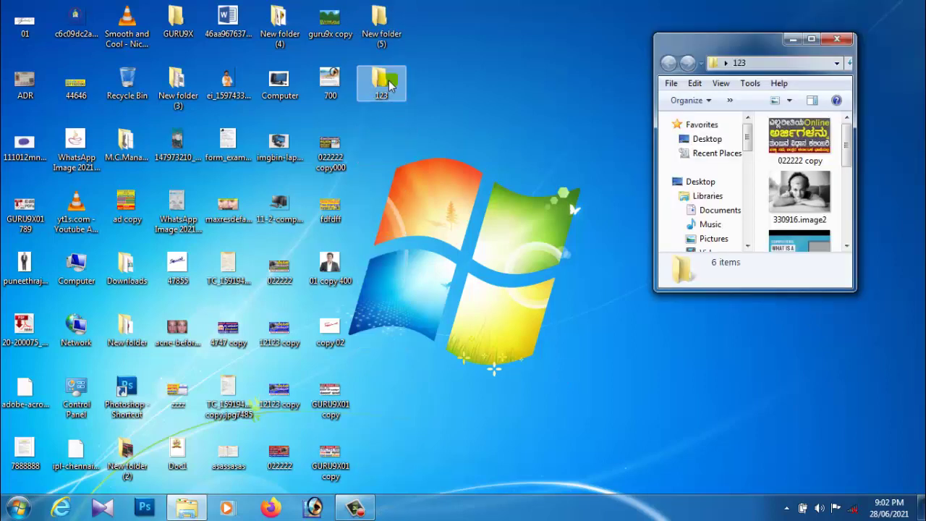
click(811, 38)
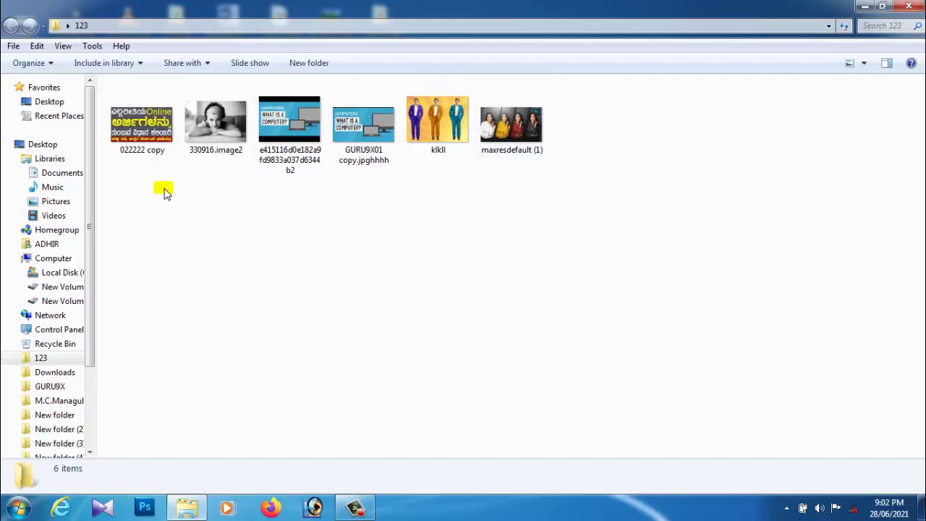
click(910, 6)
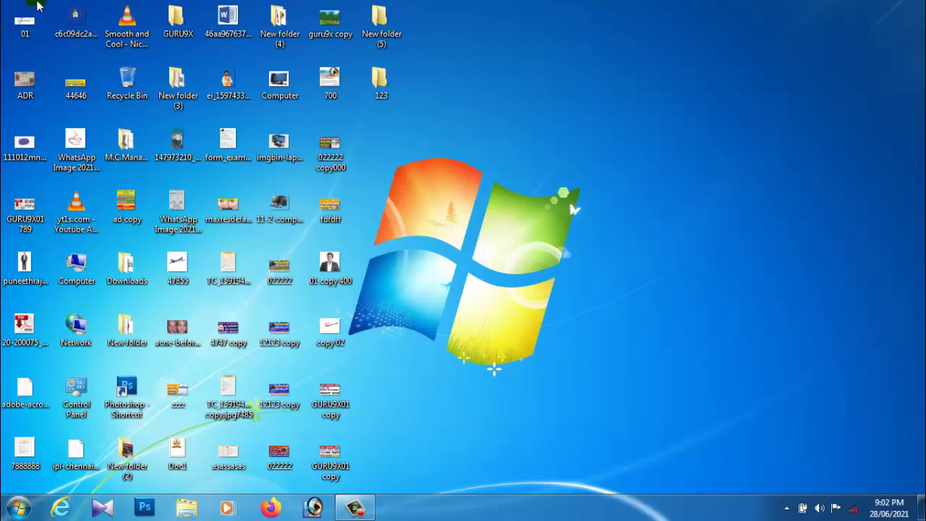
Cut the eight files in the first desktop column, from 01 to 7888888, and paste them into the 123 folder
drag(50, 2, 6, 453)
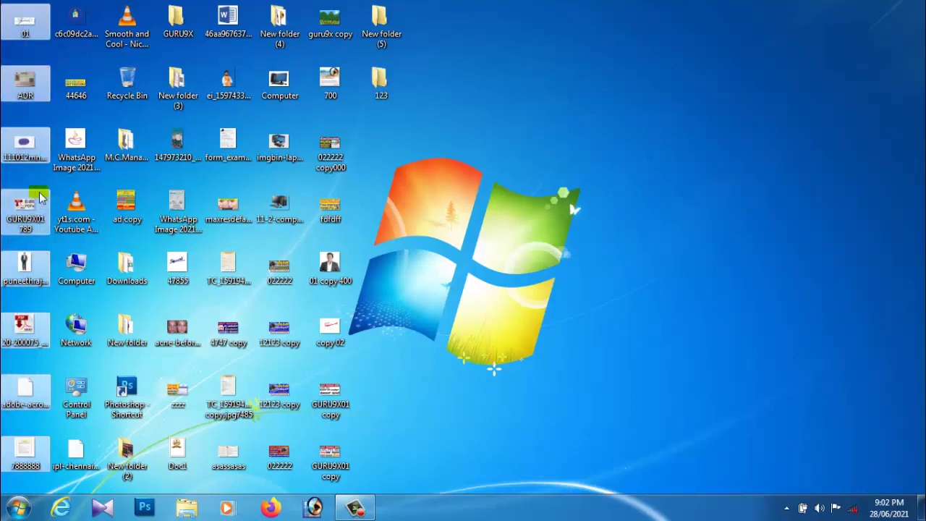
right_click(25, 147)
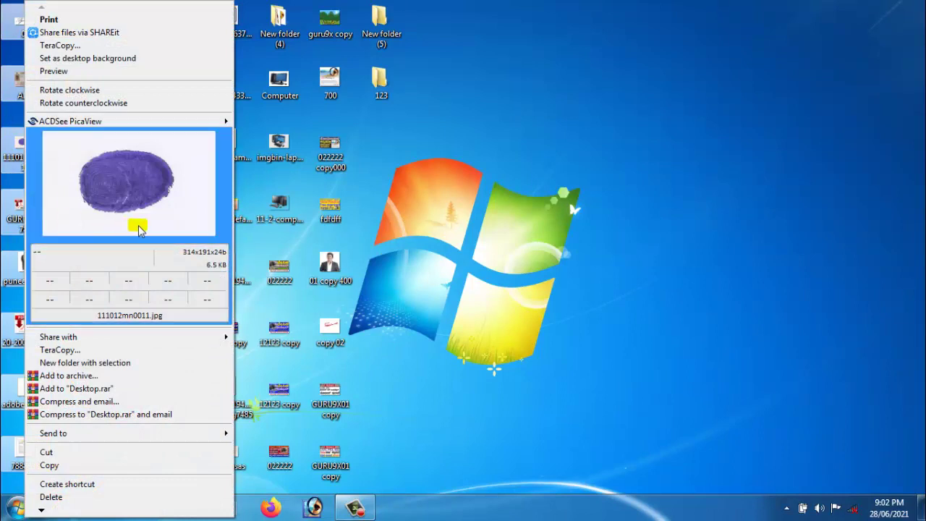
click(47, 453)
double_click(380, 81)
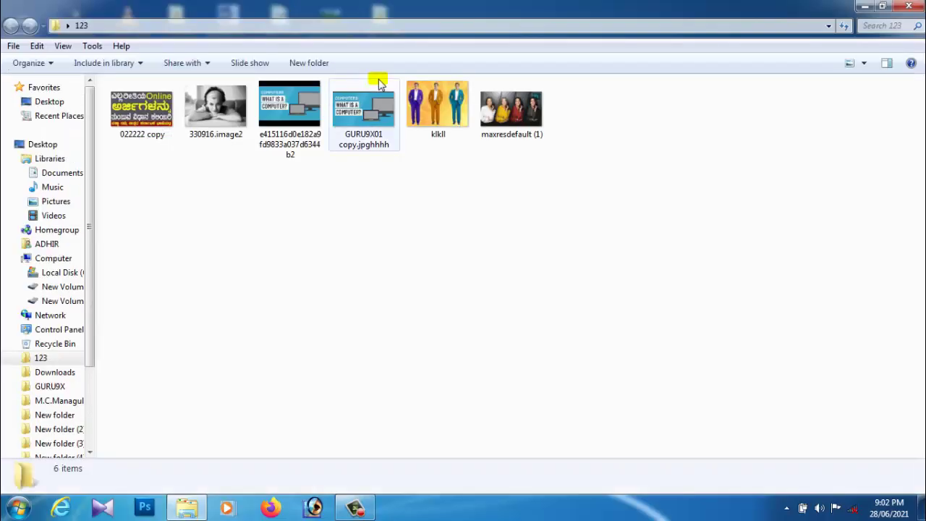
right_click(465, 185)
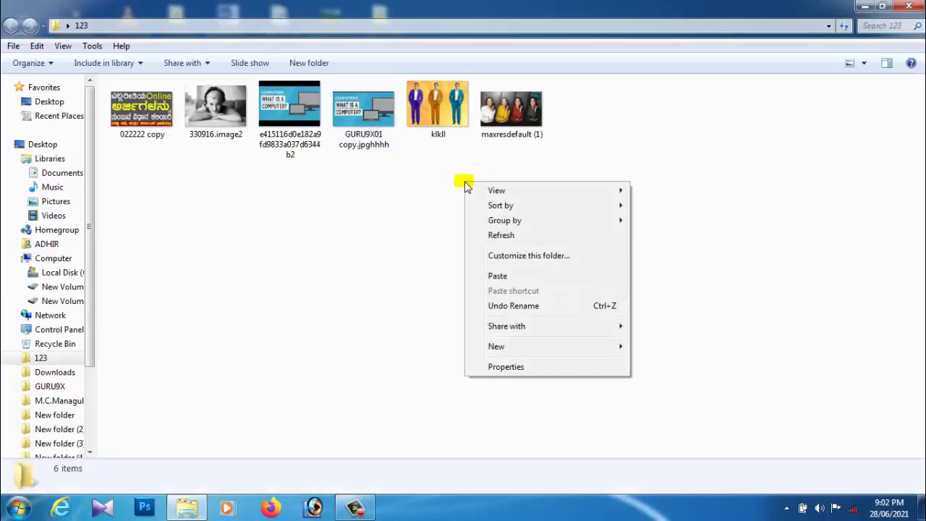
click(506, 276)
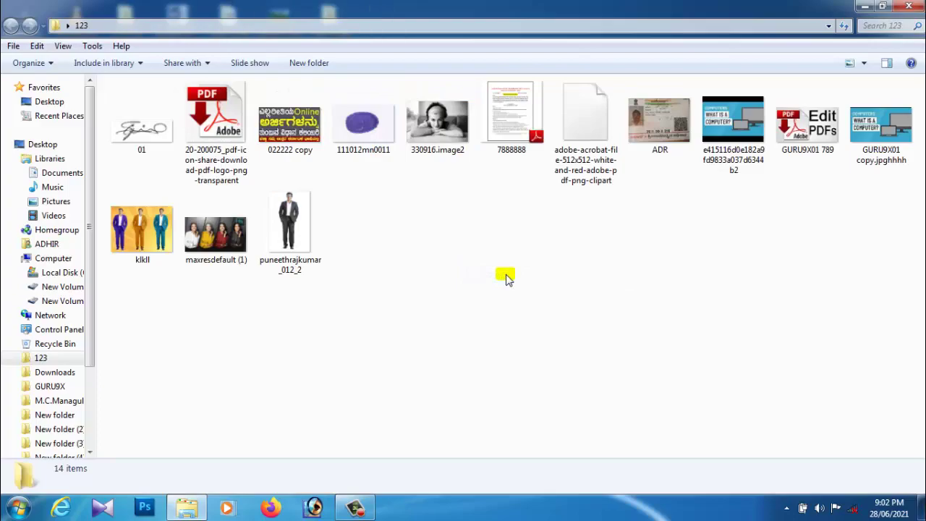
click(909, 5)
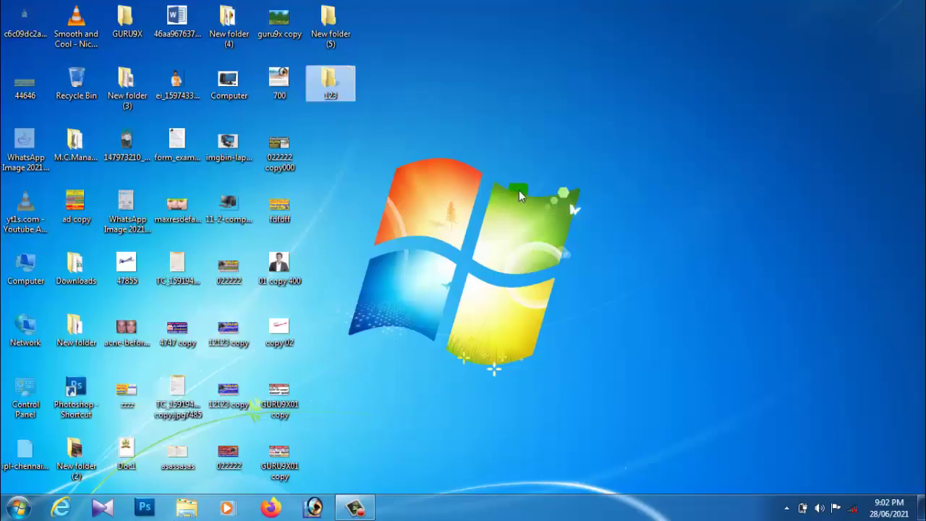
Refresh the desktop twice and check the moved files in the 123 folder
right_click(493, 47)
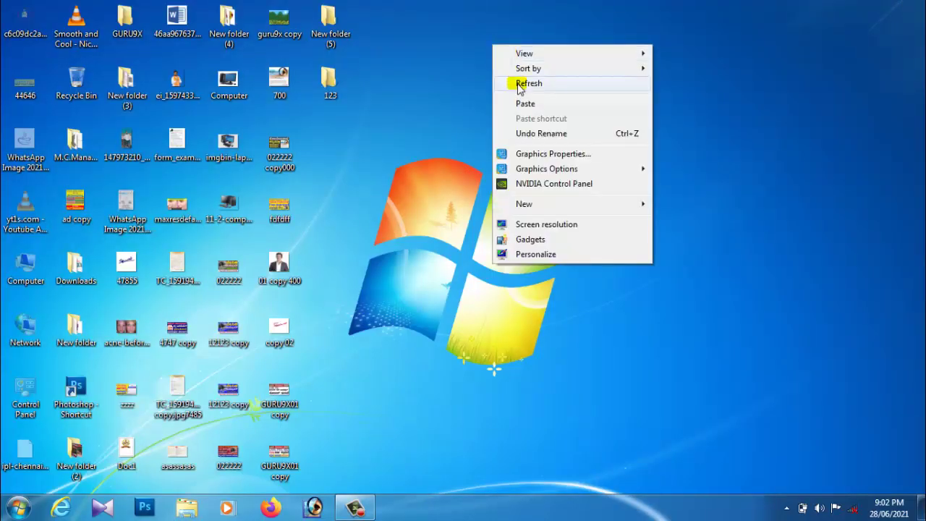
click(517, 82)
right_click(503, 68)
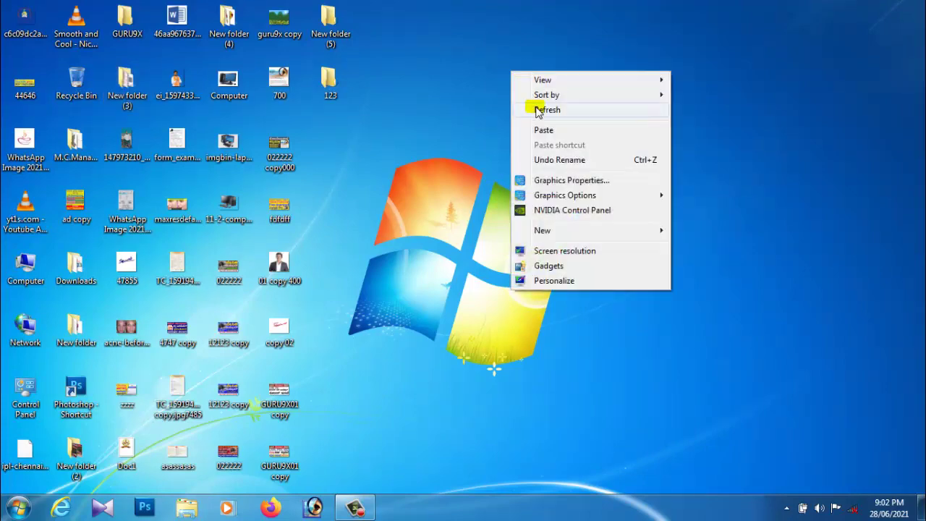
click(537, 108)
double_click(343, 92)
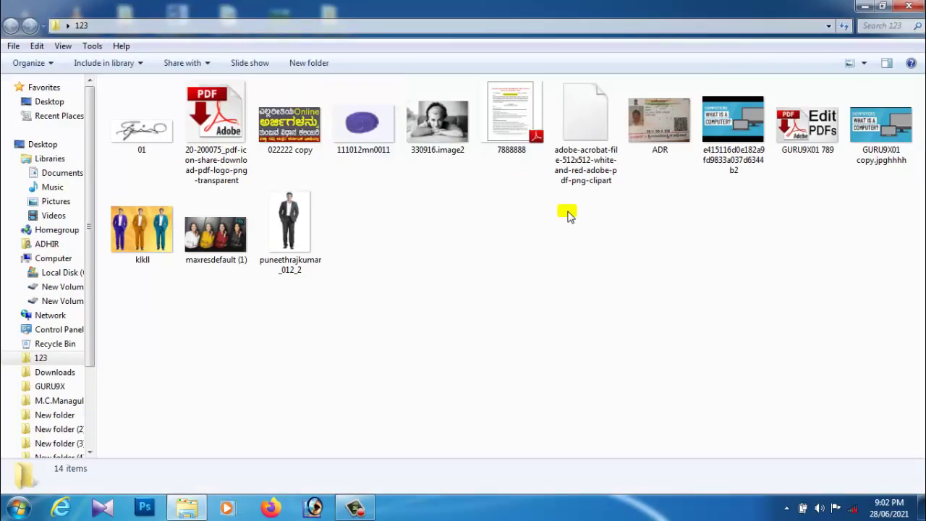
click(910, 7)
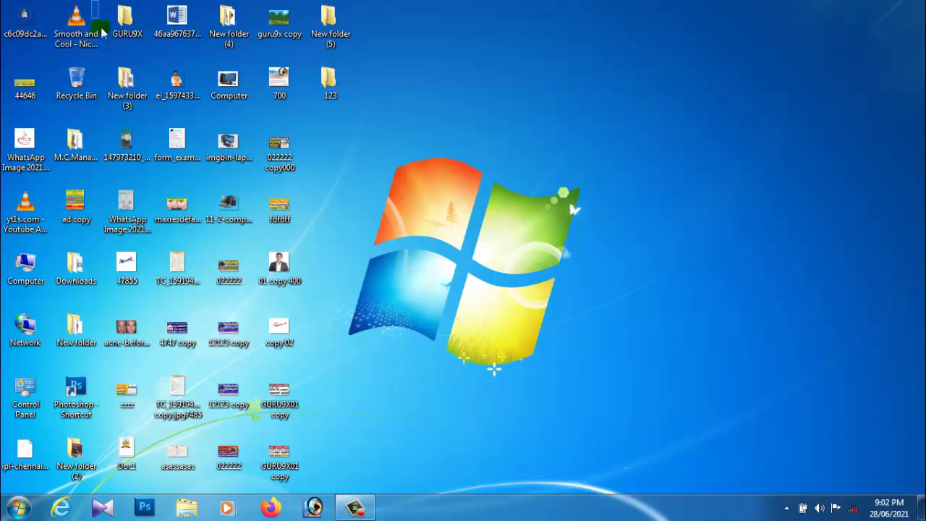
Cut the 14 image files in the two desktop columns starting with Computer and 700, and paste them into the 123 folder
drag(101, 31, 10, 163)
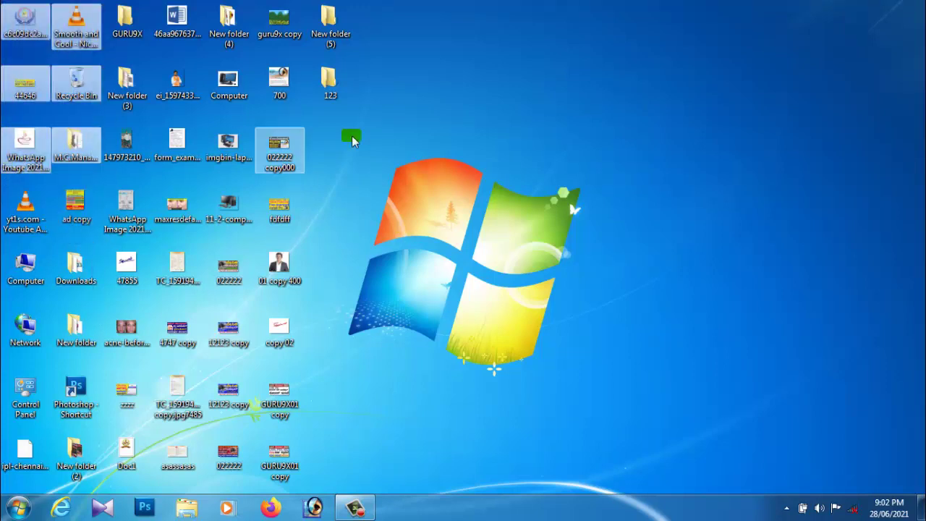
click(486, 133)
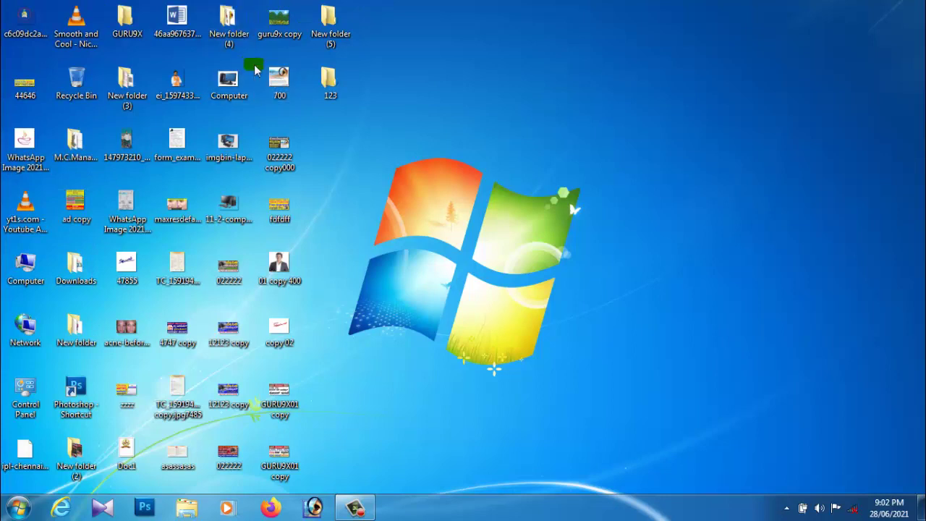
drag(299, 52, 206, 486)
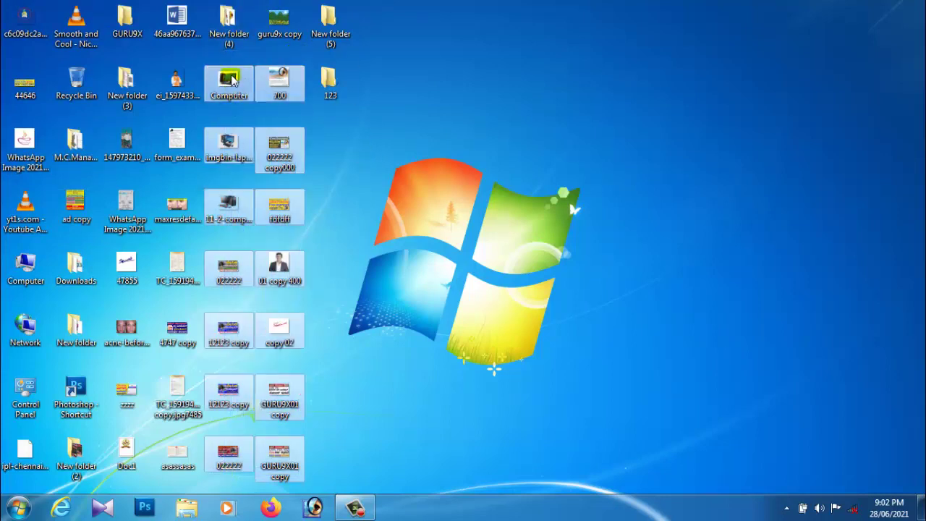
right_click(232, 100)
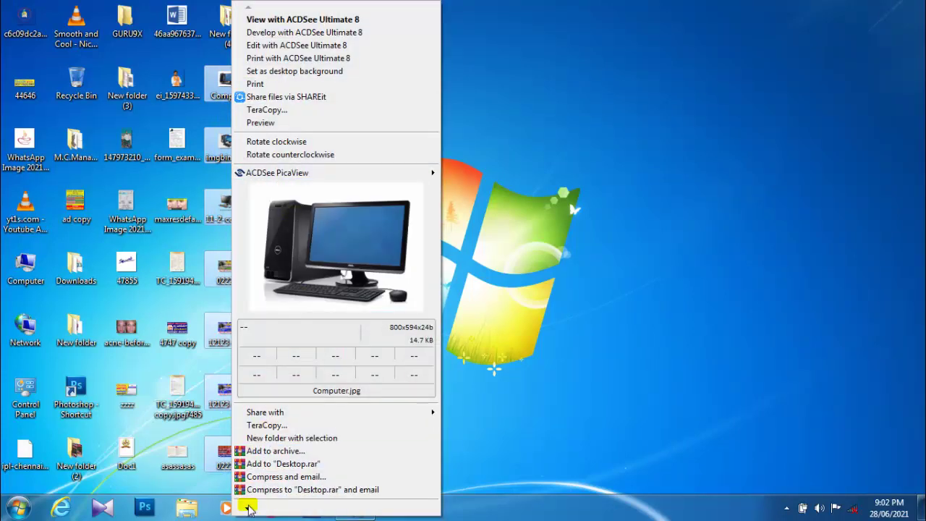
mouse_move(247, 505)
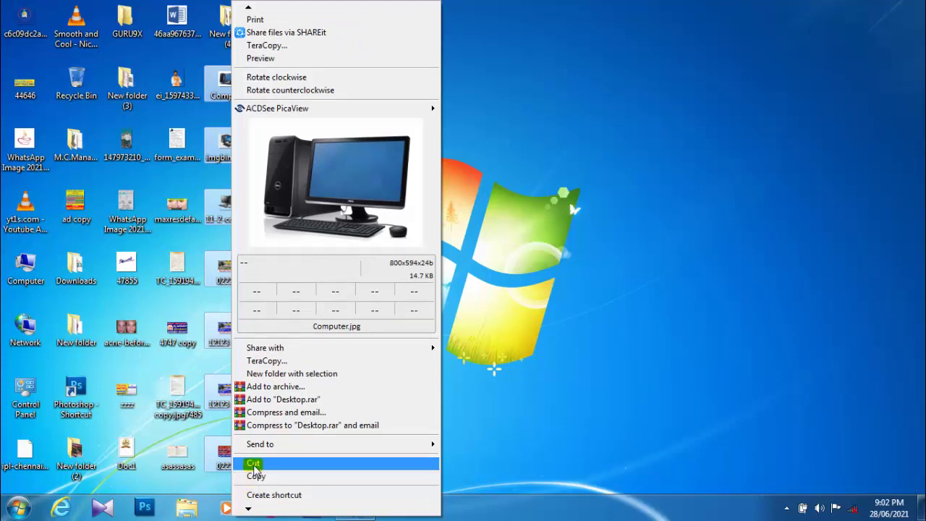
click(253, 464)
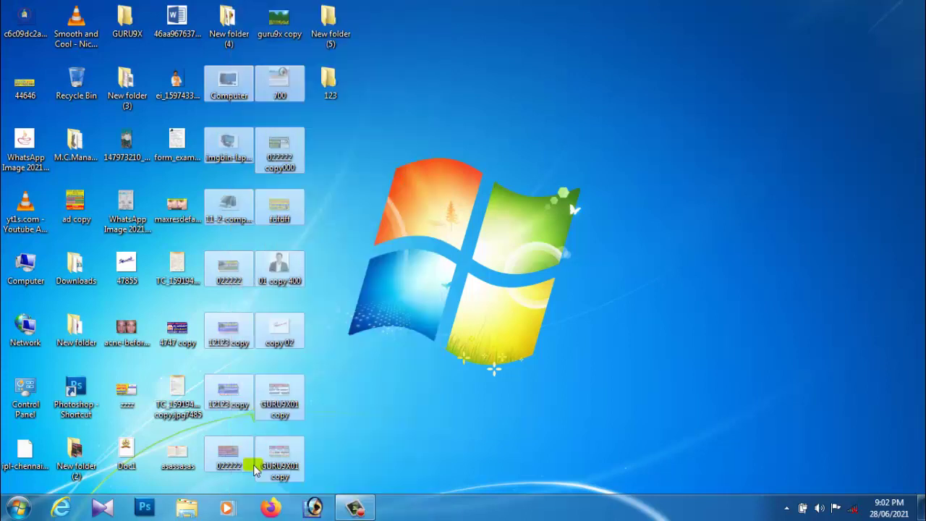
double_click(334, 83)
right_click(400, 225)
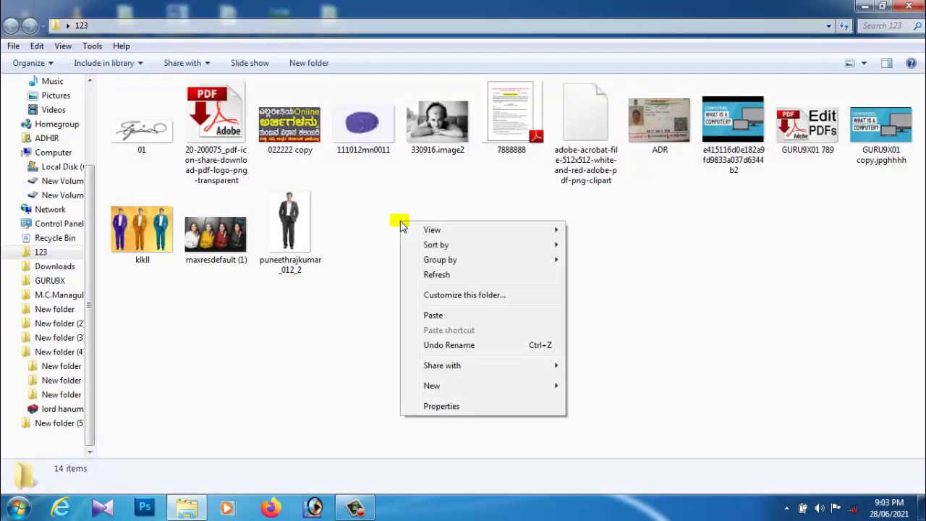
click(461, 316)
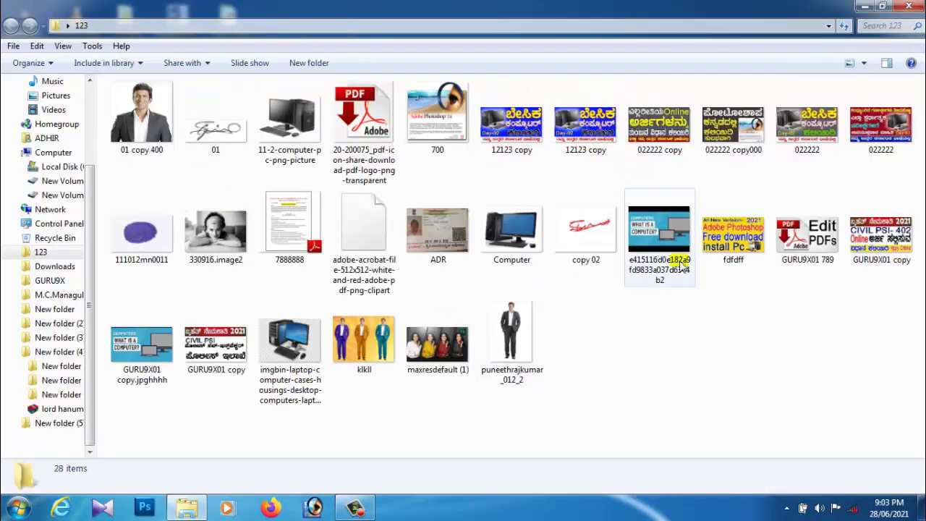
Refresh the desktop twice and review the image files collected in the 123 folder
click(909, 6)
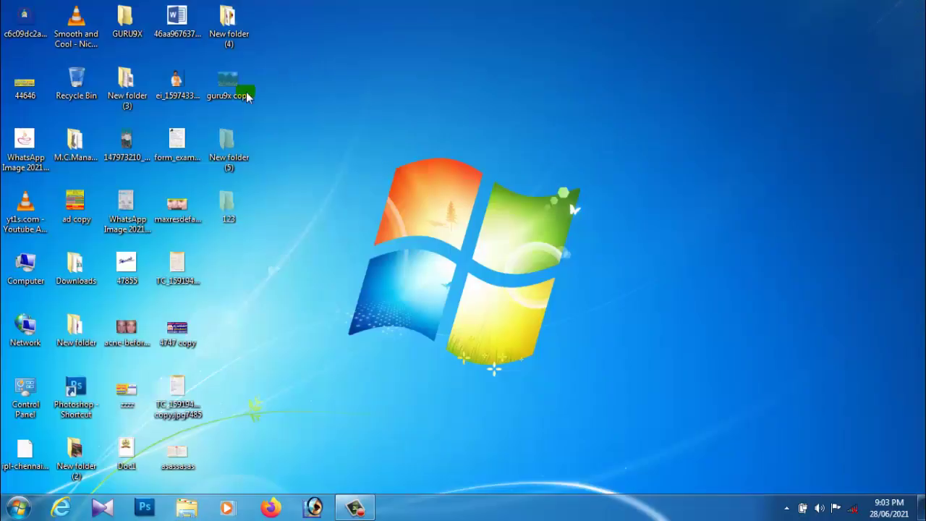
right_click(325, 97)
click(364, 139)
right_click(337, 109)
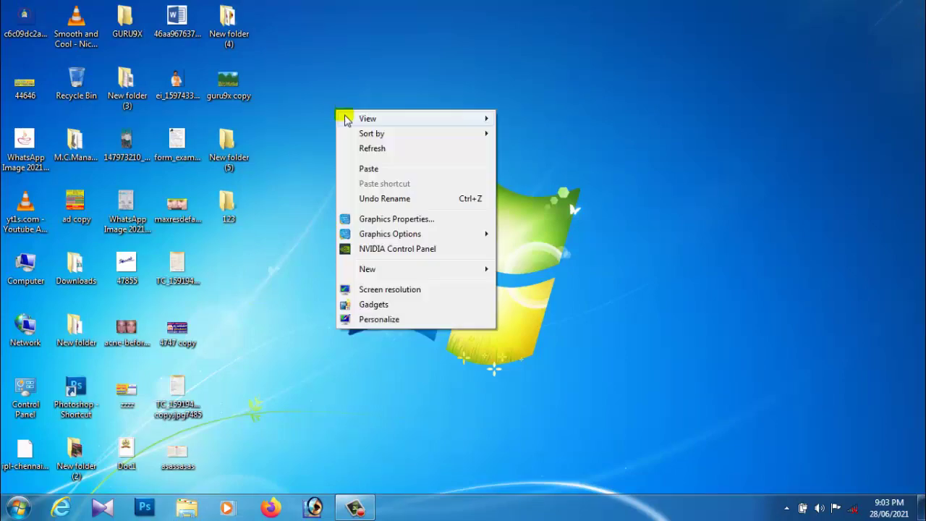
click(369, 148)
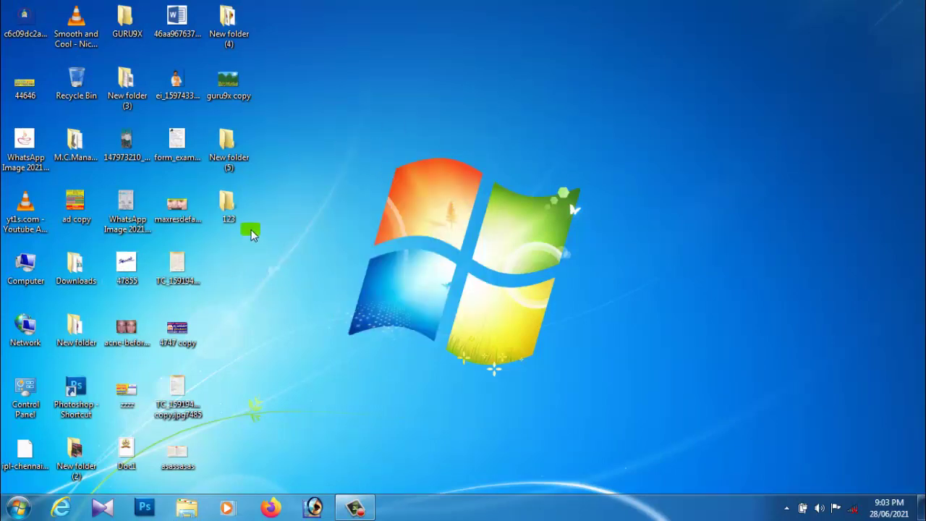
double_click(231, 206)
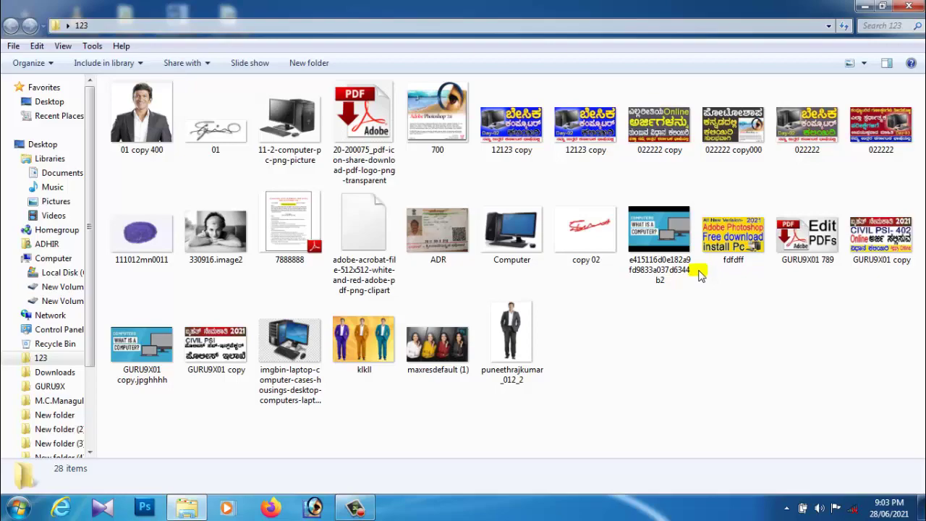
click(910, 6)
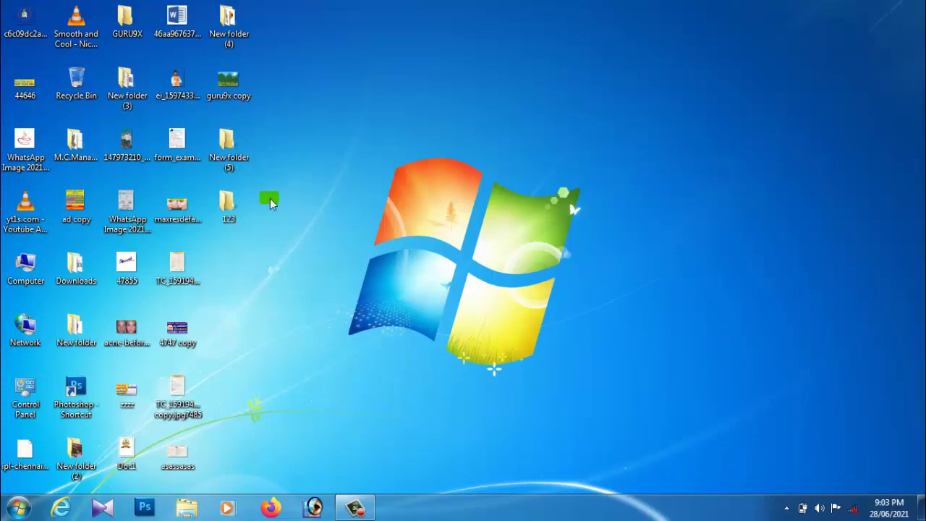
double_click(228, 206)
key(alt+F4)
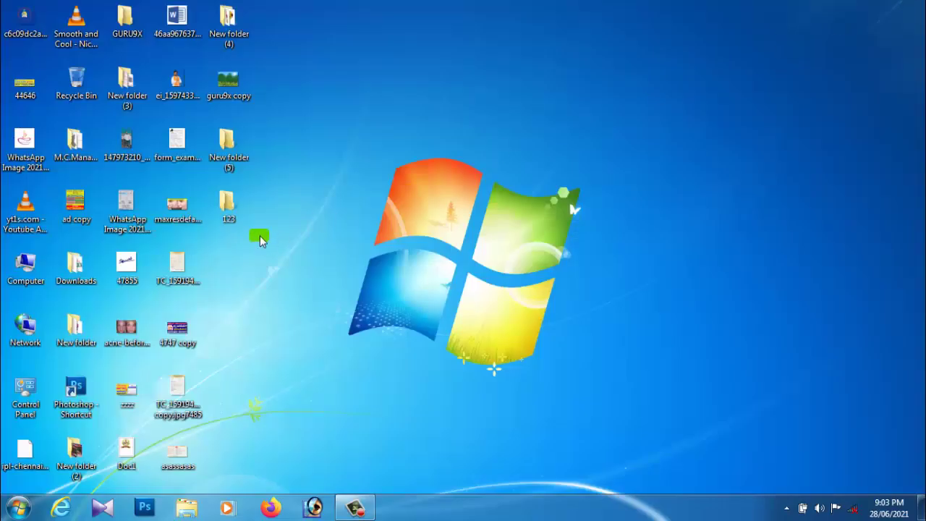
Delete the 123 folder from the desktop, sending it to the Recycle Bin
right_click(219, 202)
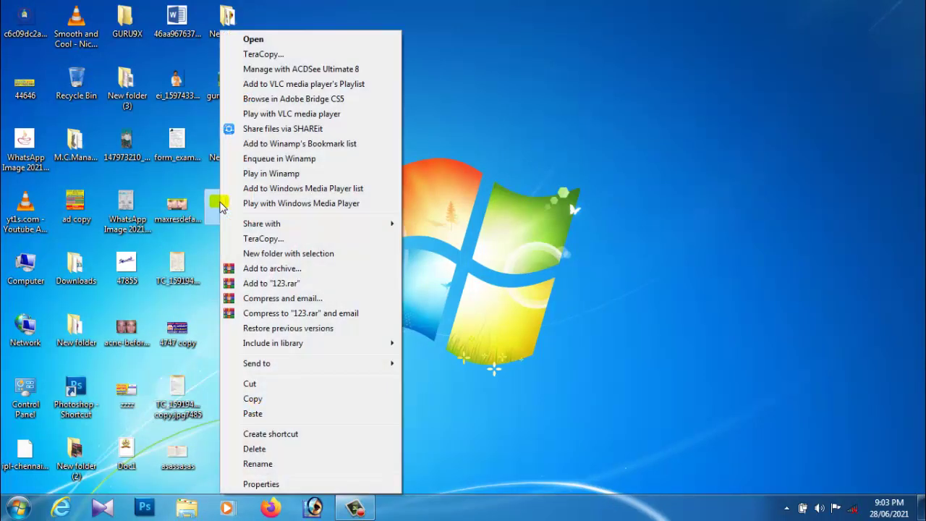
click(254, 450)
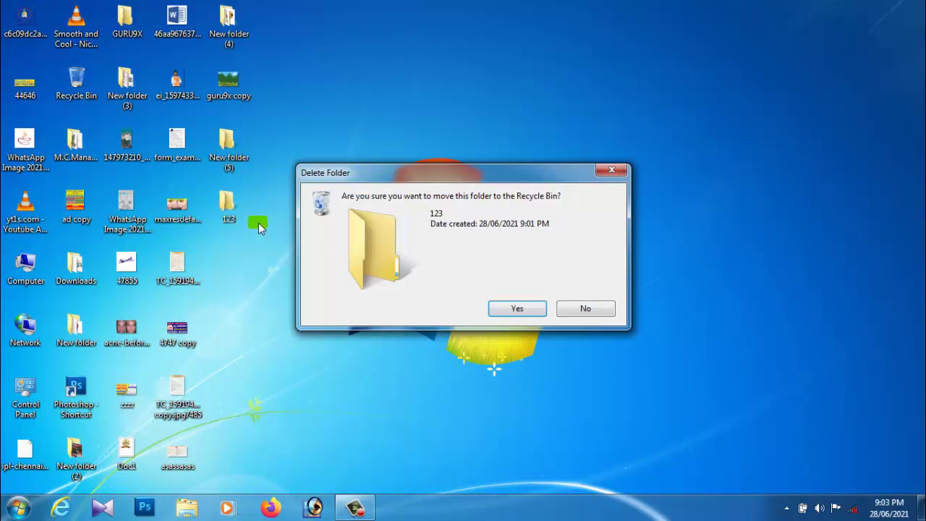
click(524, 309)
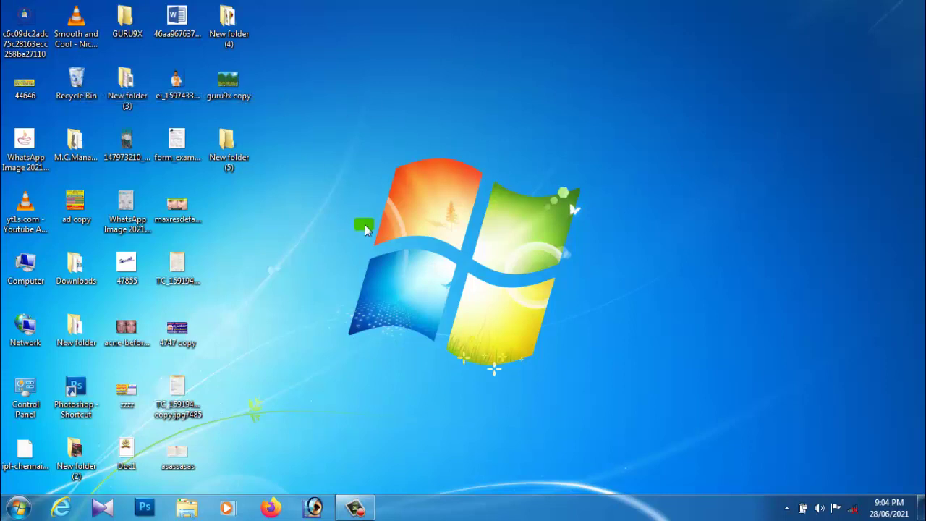
Restore the deleted 123 folder from the Recycle Bin to the desktop and close the bin
drag(365, 227, 85, 87)
double_click(78, 84)
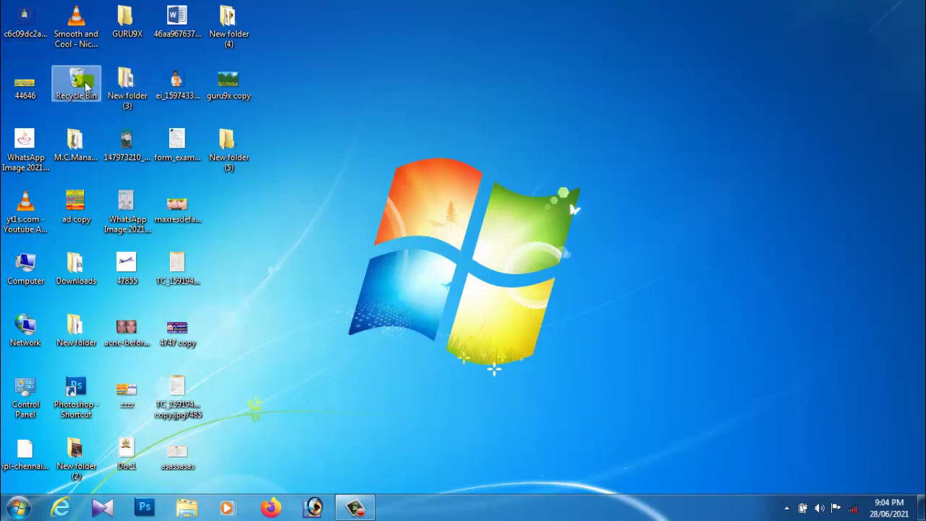
double_click(171, 95)
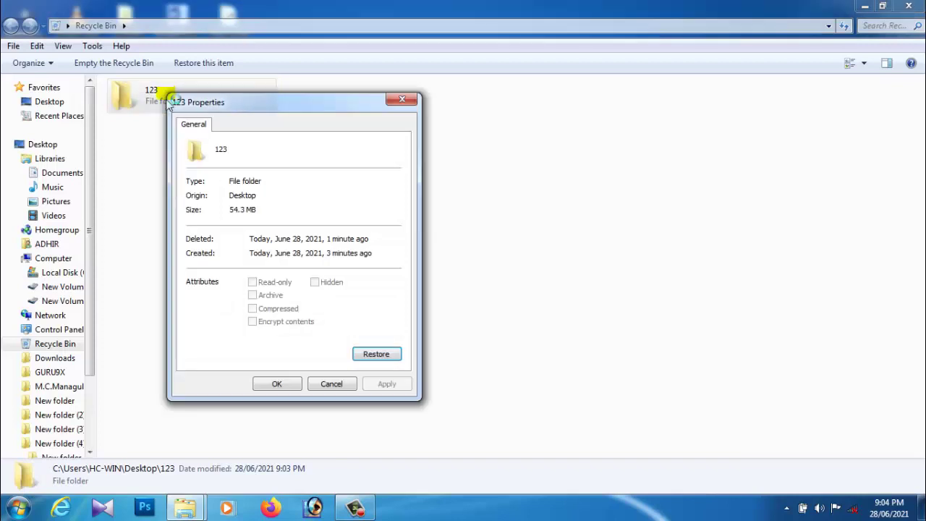
click(379, 356)
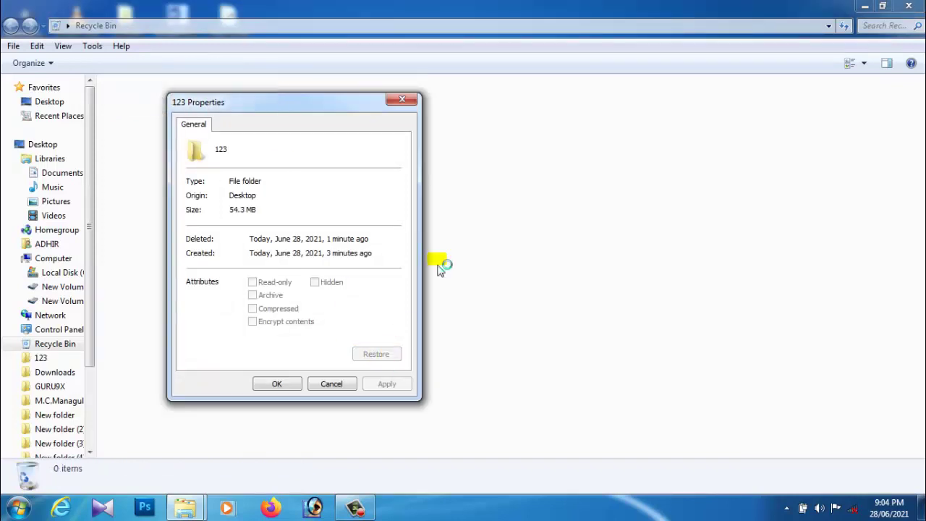
click(402, 99)
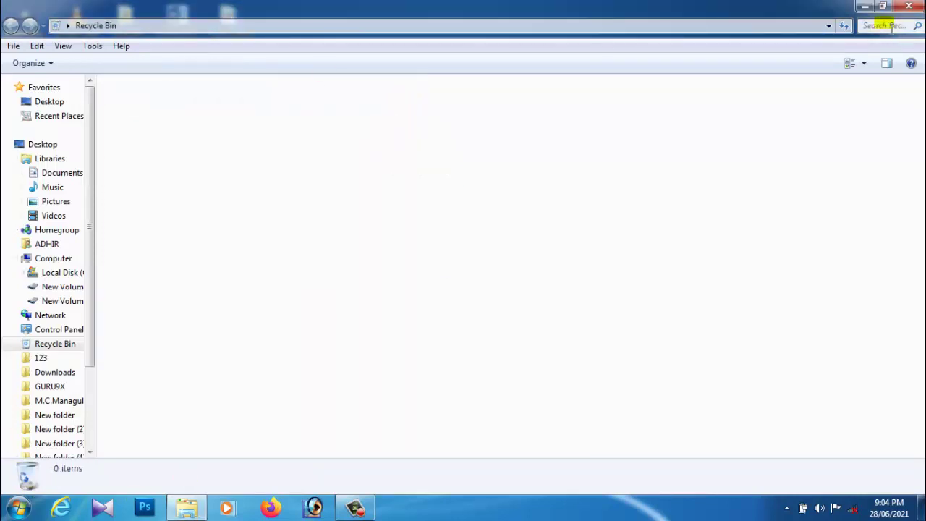
click(909, 6)
Open the restored 123 folder on the desktop to check its files, and close it again
click(230, 206)
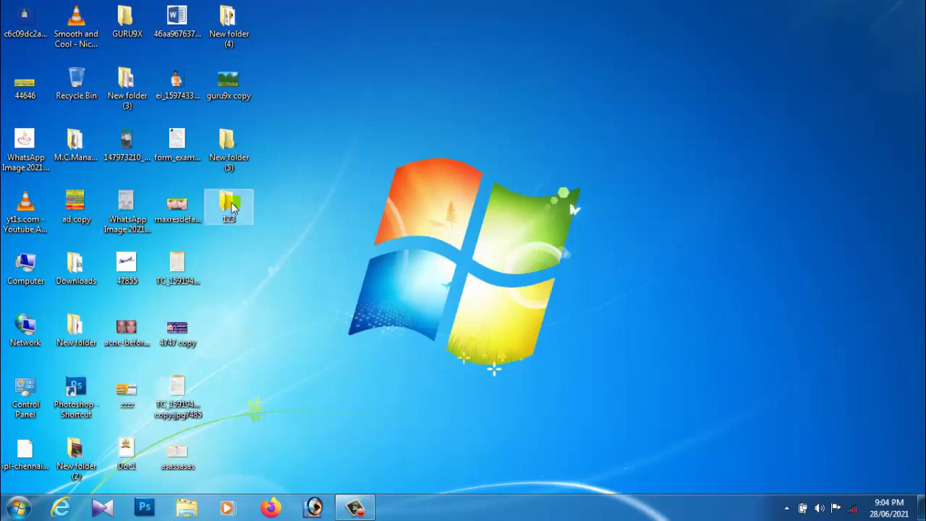
double_click(230, 206)
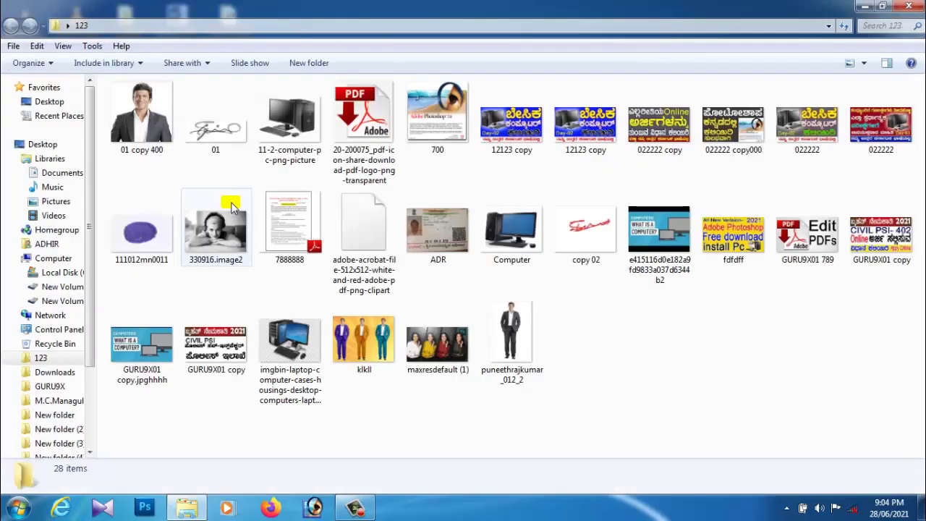
click(910, 6)
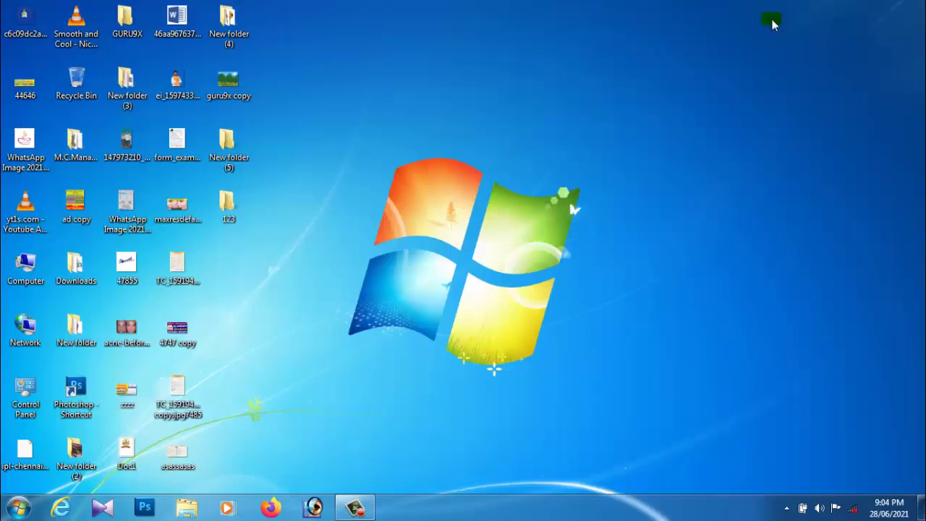
Restore the deleted 44646 image from the Recycle Bin to the desktop and close the bin
drag(348, 203, 76, 20)
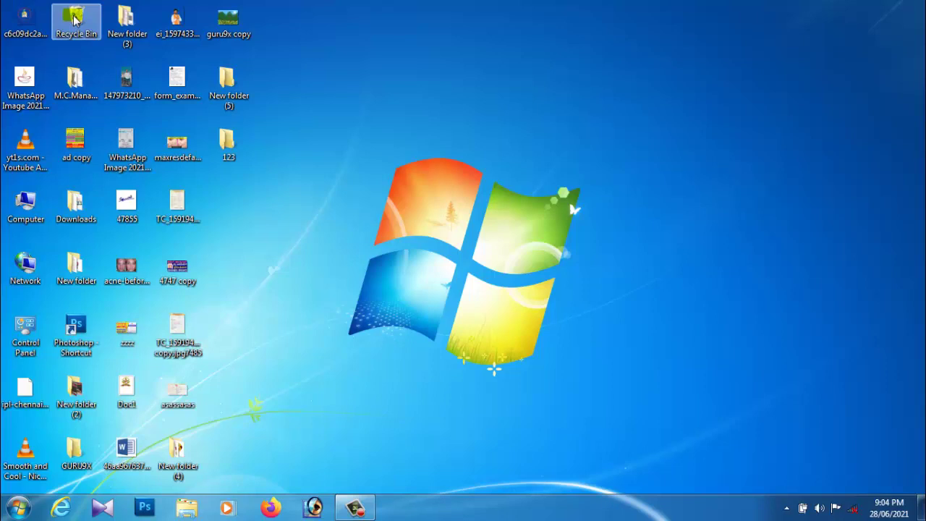
mouse_move(76, 21)
mouse_down()
mouse_move(373, 140)
mouse_move(382, 158)
mouse_move(84, 32)
mouse_up()
double_click(78, 28)
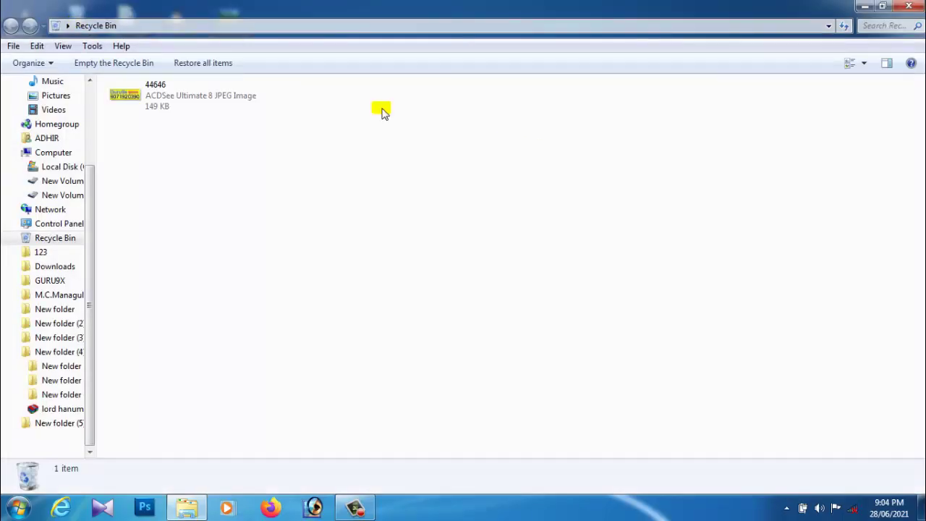
click(192, 99)
right_click(191, 95)
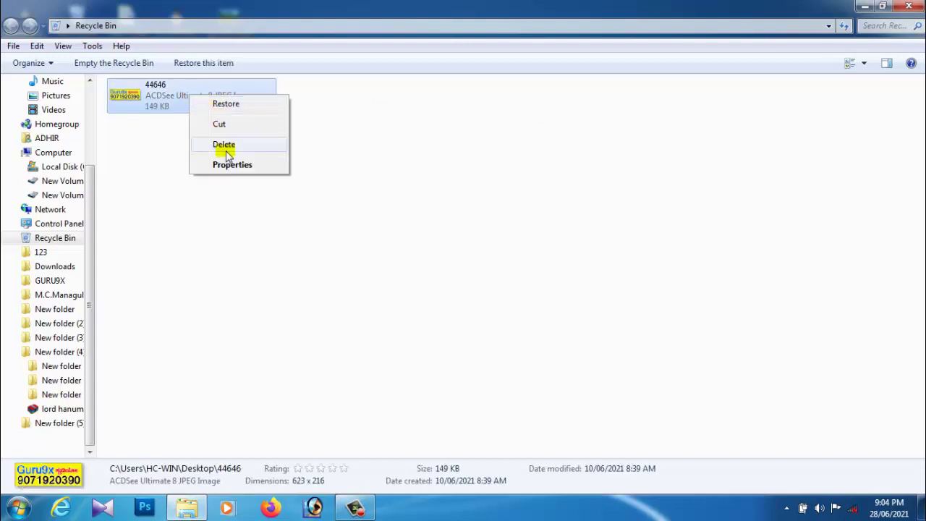
click(224, 100)
click(909, 6)
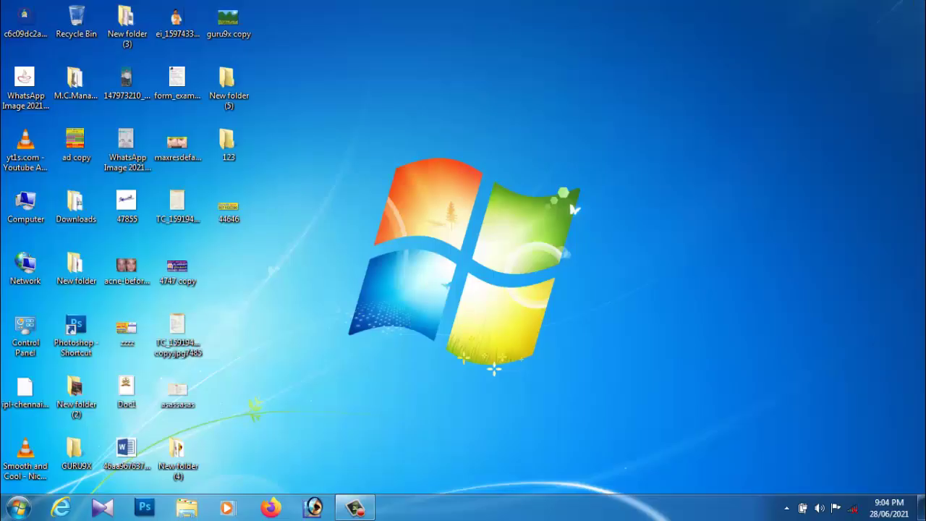
Check the contents of New folder (5) and move it with the guru9x copy image to the Recycle Bin
double_click(245, 99)
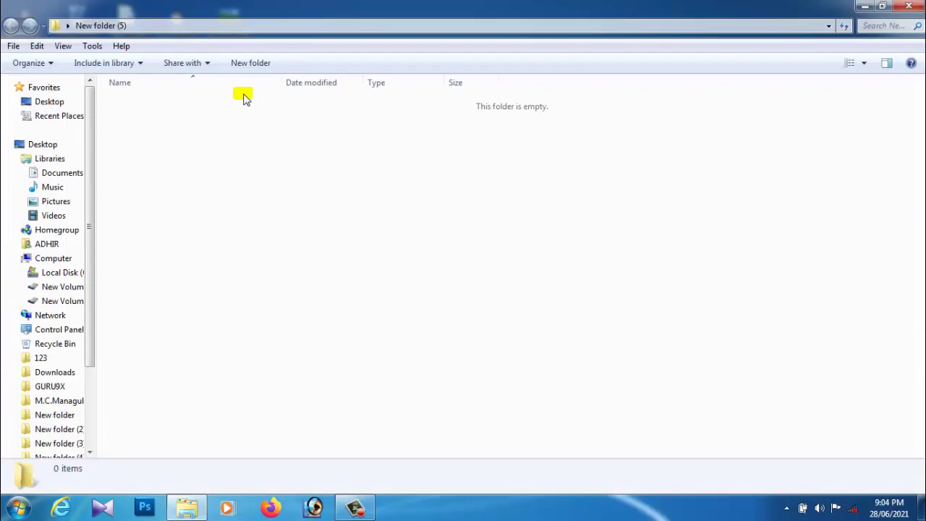
click(914, 7)
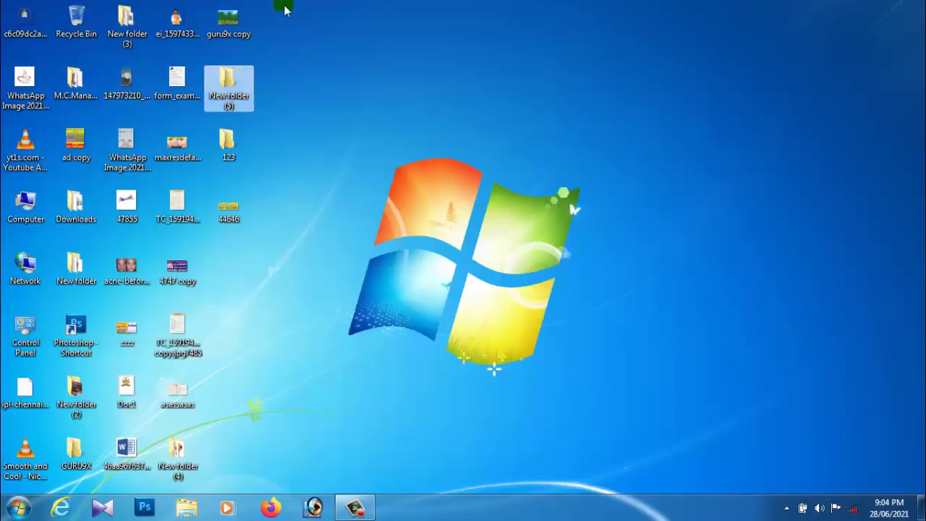
drag(282, 5, 227, 105)
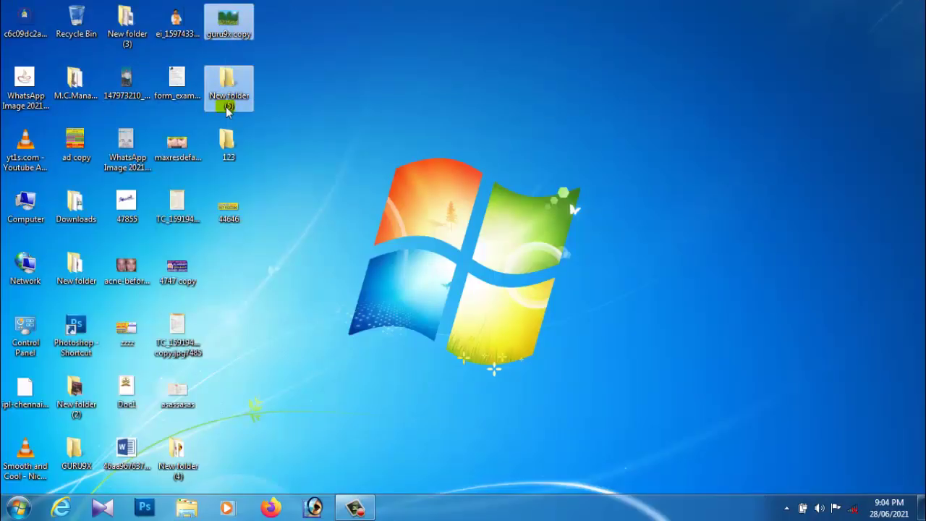
right_click(226, 90)
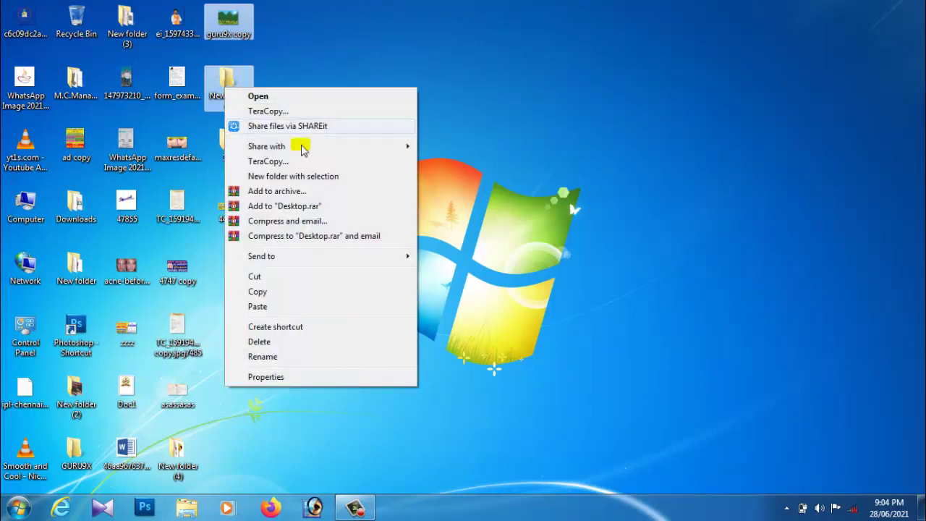
click(259, 342)
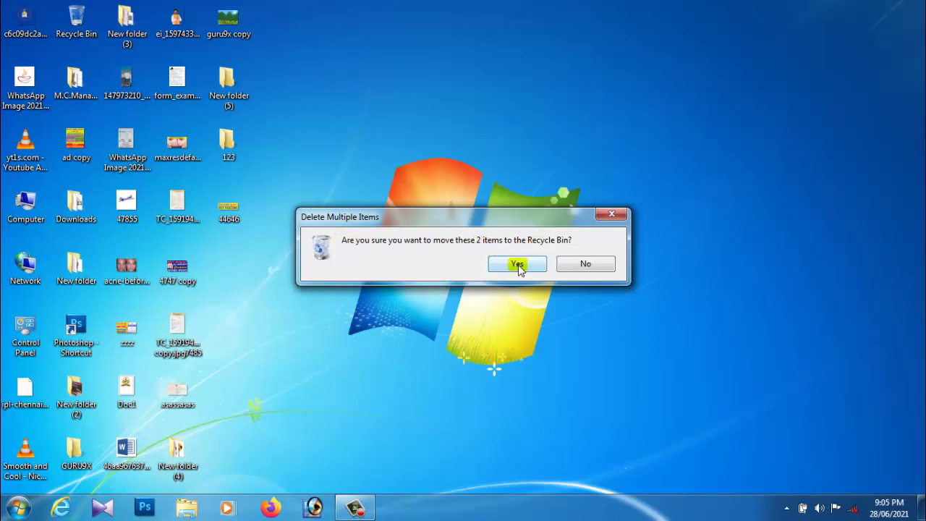
click(518, 266)
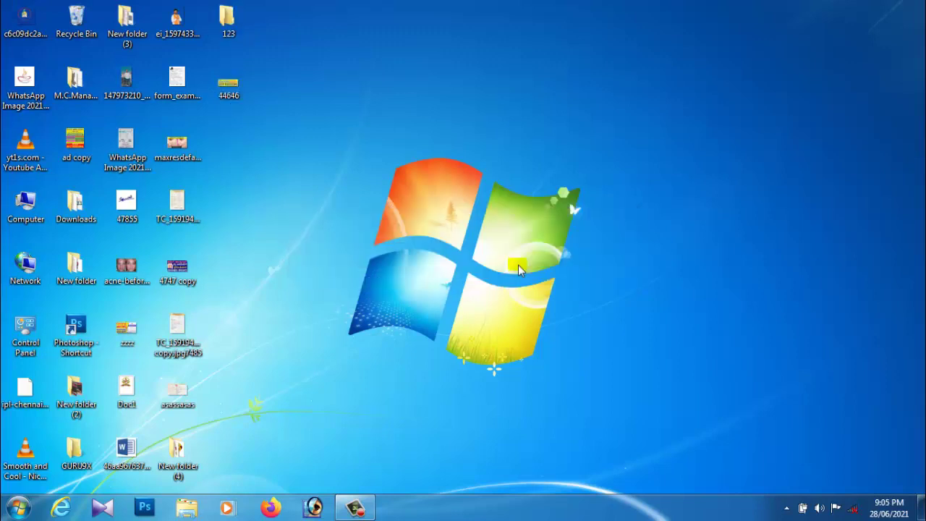
Check the deleted items in the Recycle Bin and empty it permanently
double_click(73, 22)
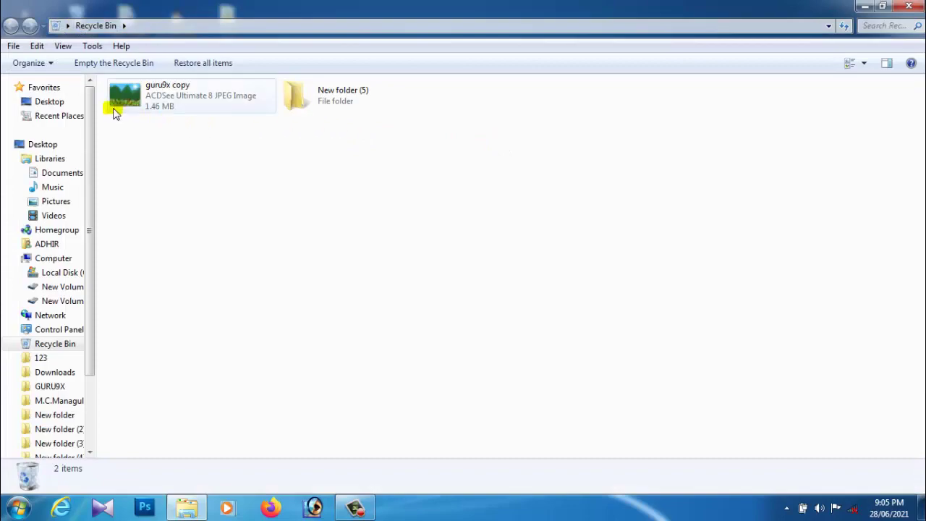
click(909, 6)
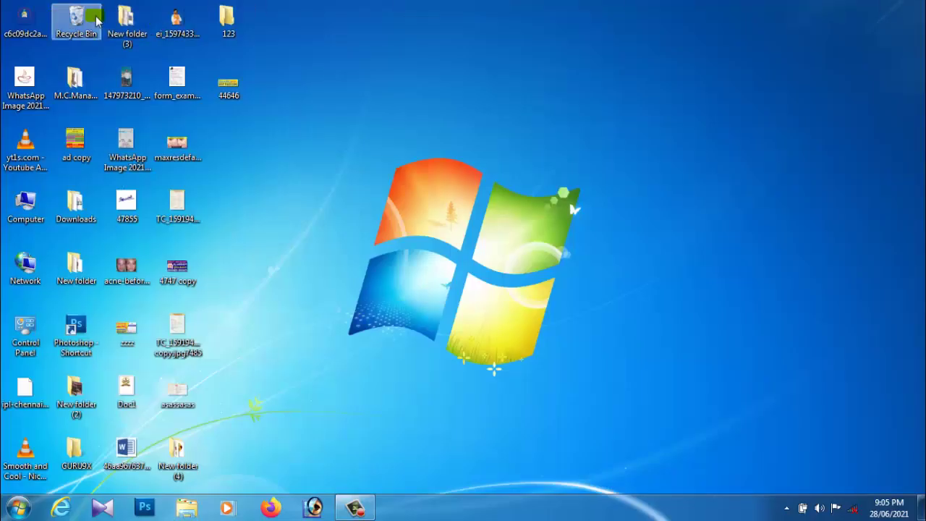
drag(96, 20, 73, 17)
right_click(73, 17)
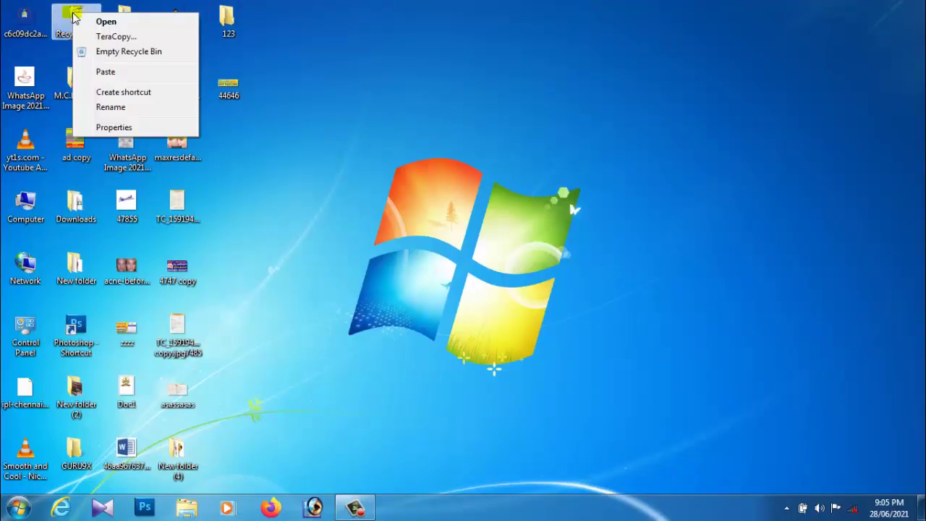
click(123, 58)
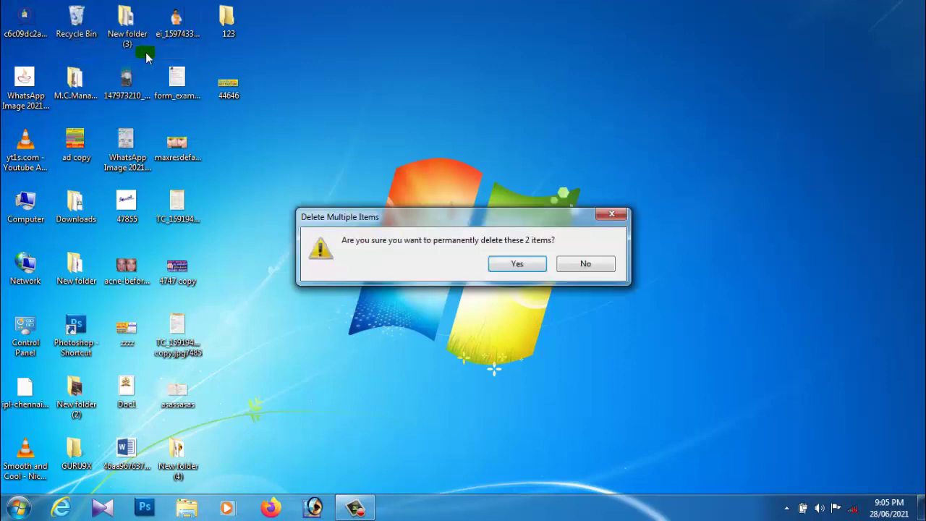
click(508, 264)
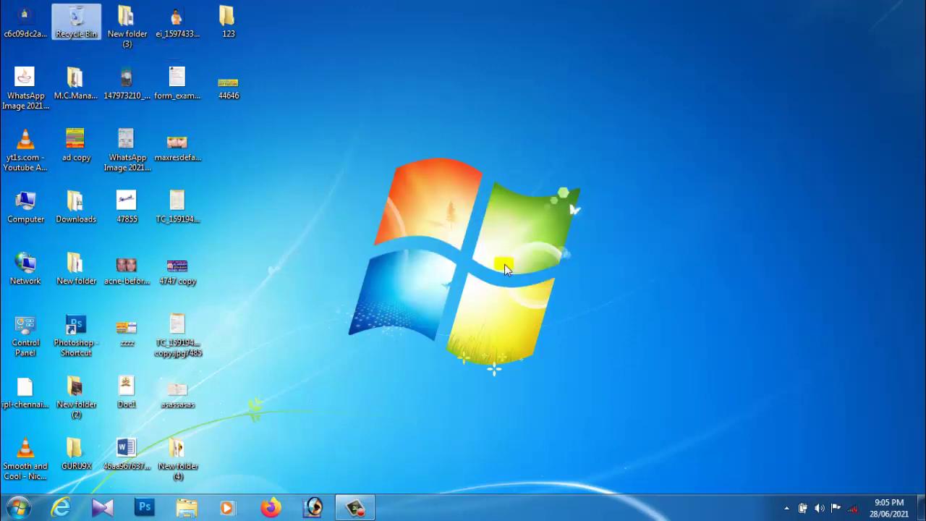
click(314, 56)
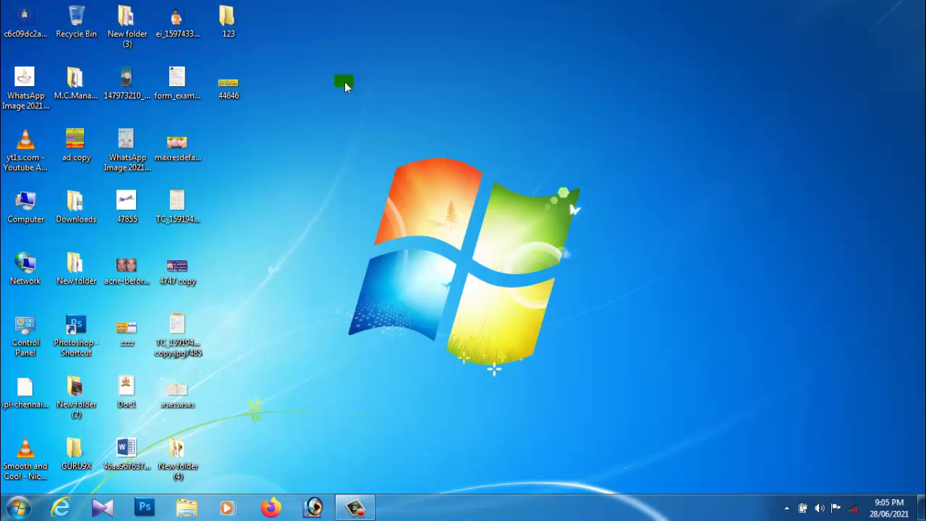
drag(344, 85, 341, 52)
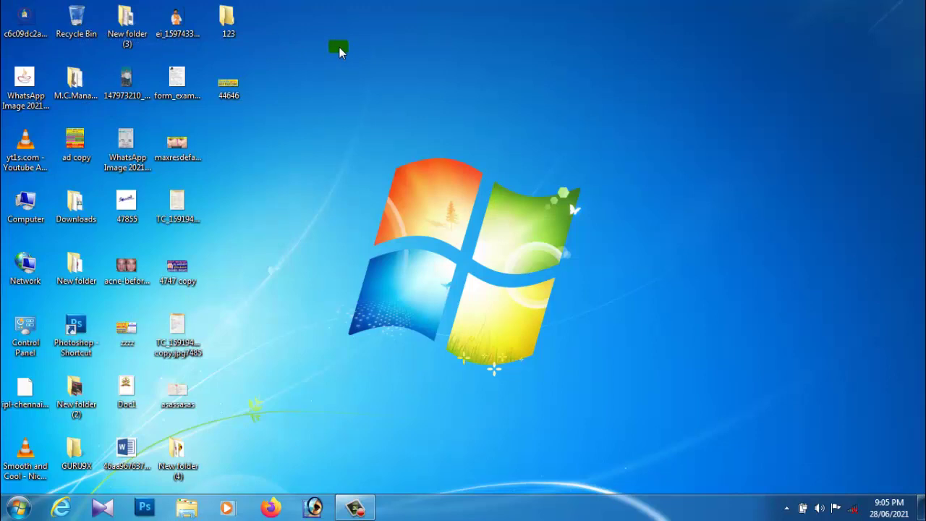
drag(340, 52, 225, 23)
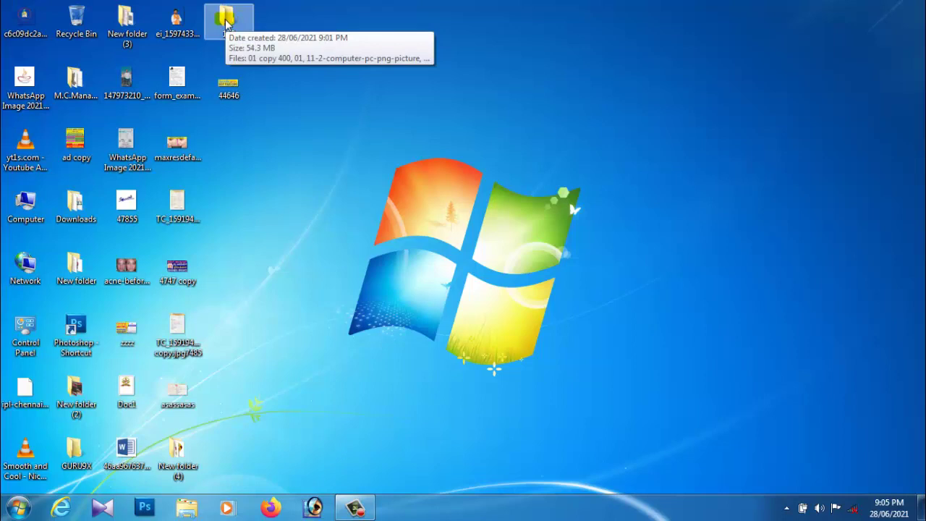
Move the 123 folder from the desktop to New Volume (D:) by cutting and pasting it, and close the TeraCopy window
right_click(226, 24)
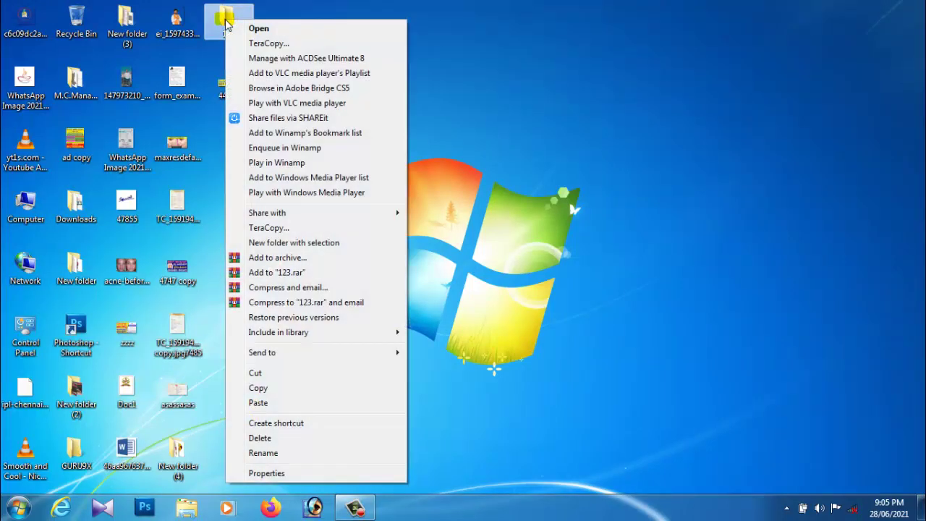
click(262, 376)
double_click(26, 210)
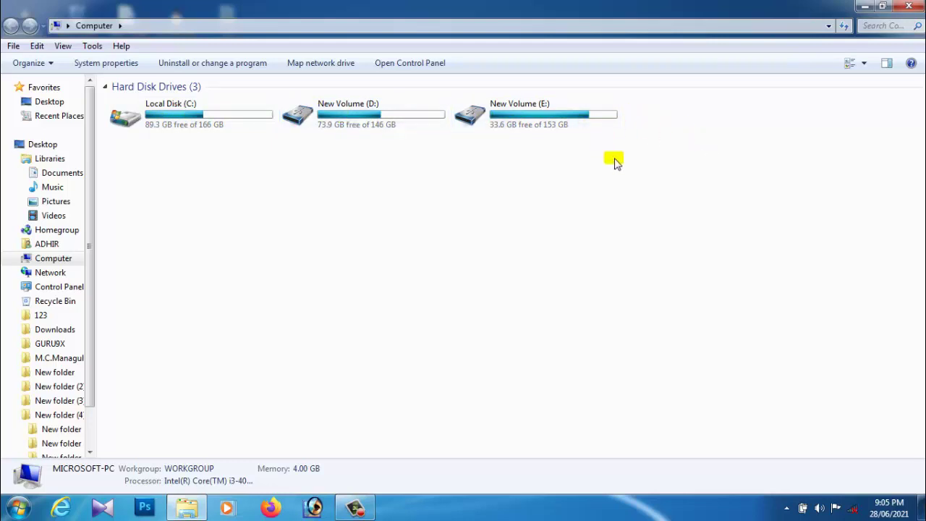
double_click(376, 120)
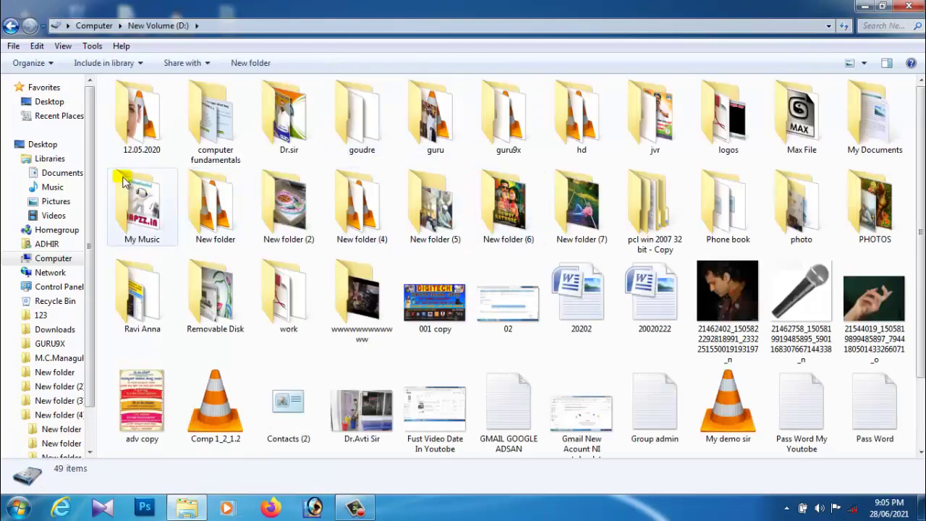
right_click(105, 151)
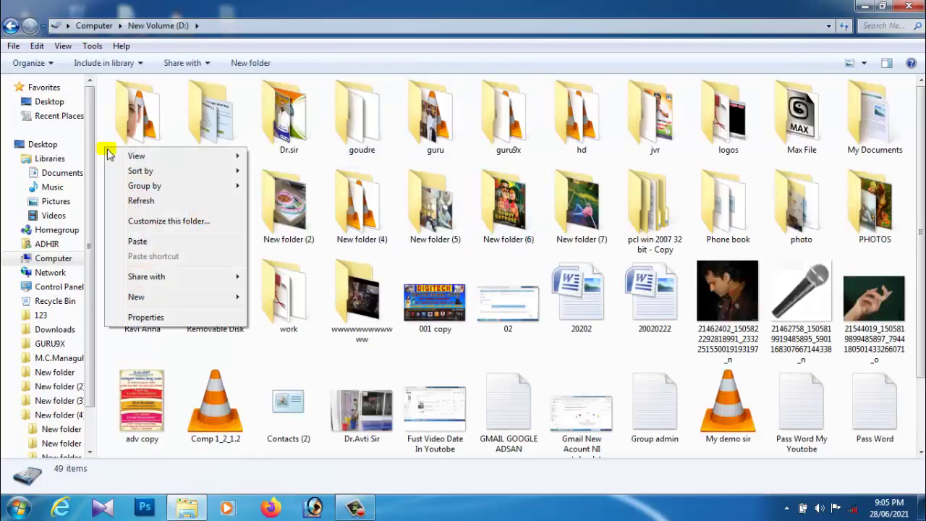
click(162, 243)
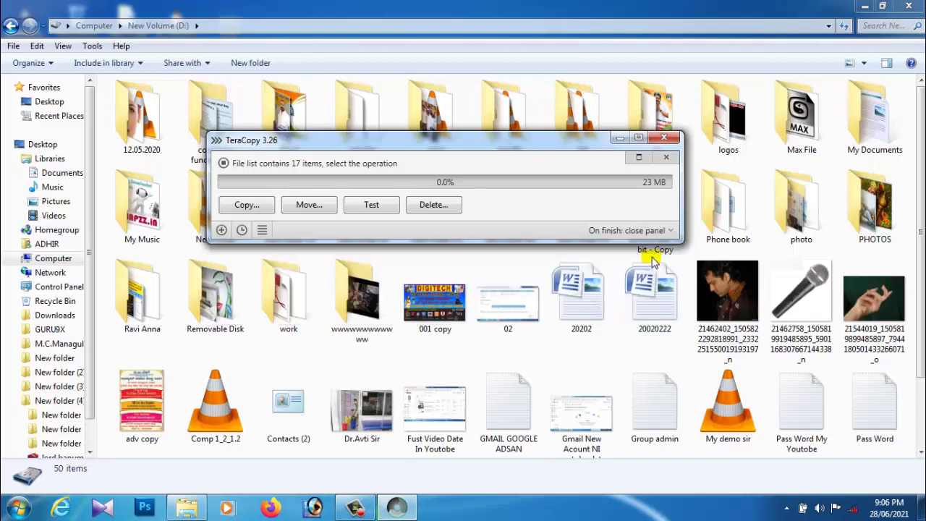
click(664, 137)
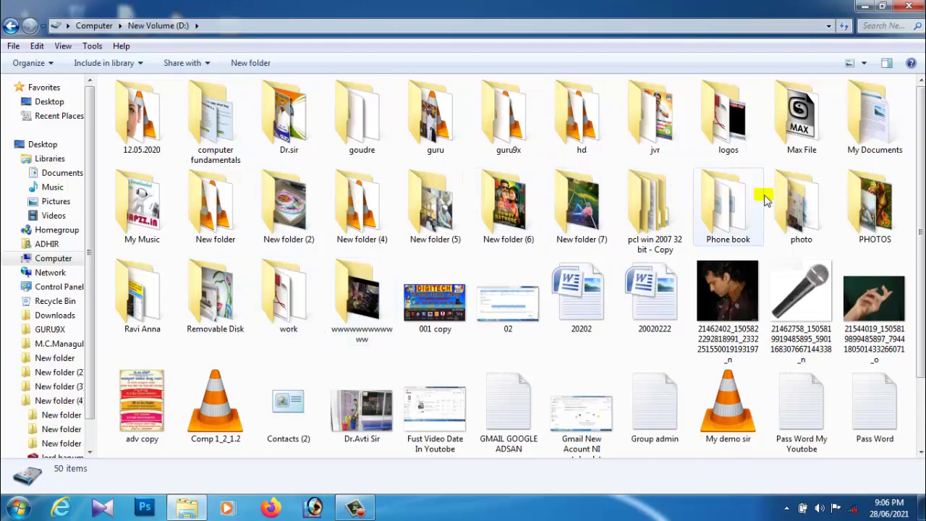
Look through the items on New Volume (D:) and the pictures in its photo folder, and return to the drive
click(798, 201)
scroll(790, 207, down, 1)
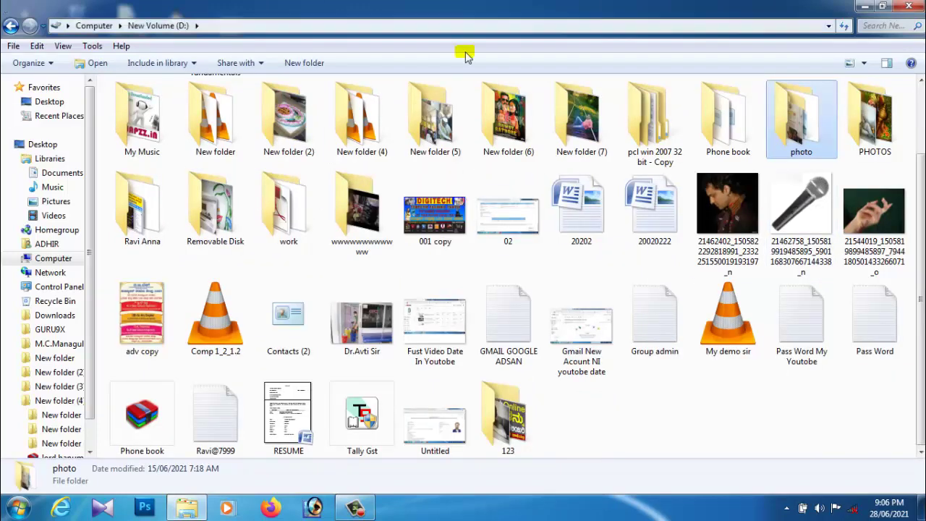
click(726, 458)
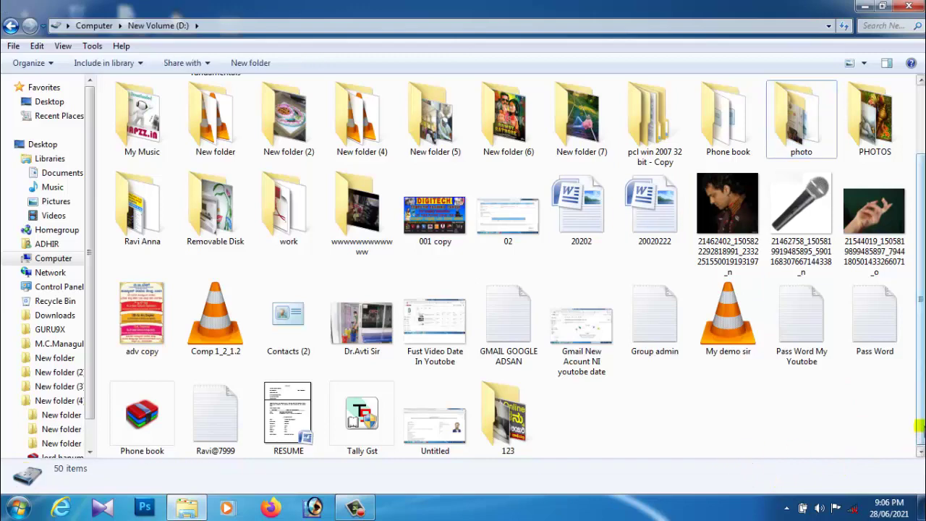
scroll(919, 427, up, 2)
scroll(520, 267, up, 3)
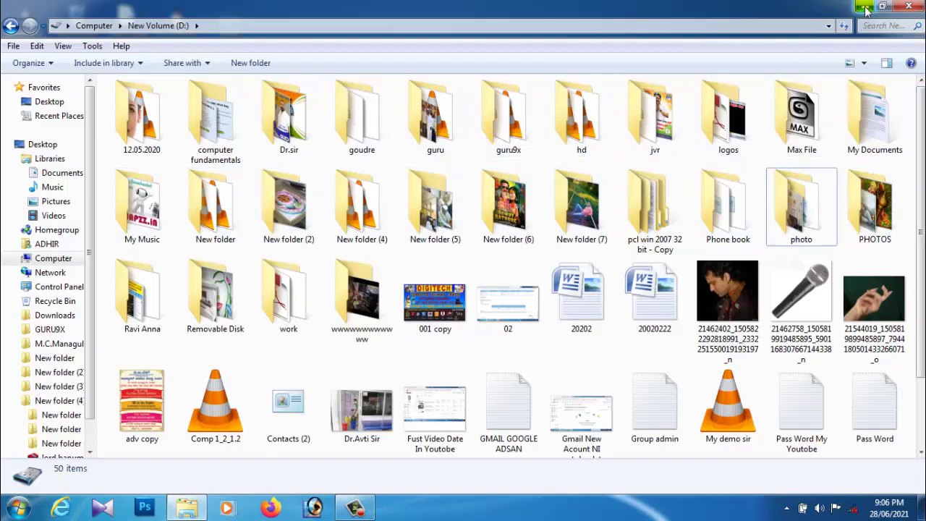
double_click(811, 208)
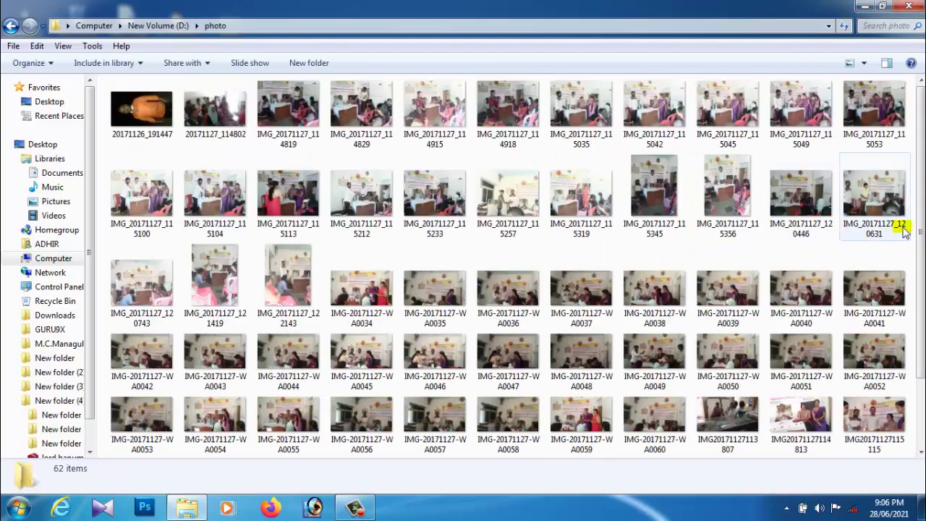
scroll(648, 271, down, 1)
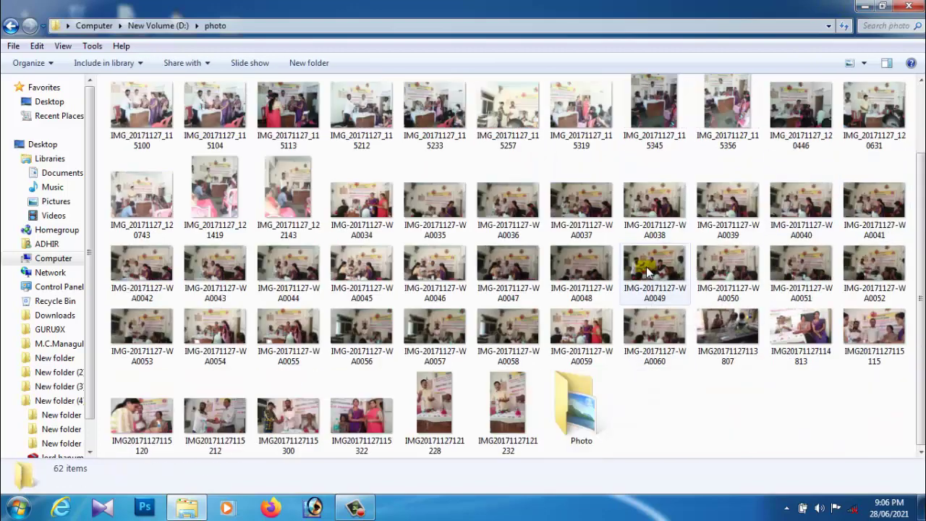
click(11, 27)
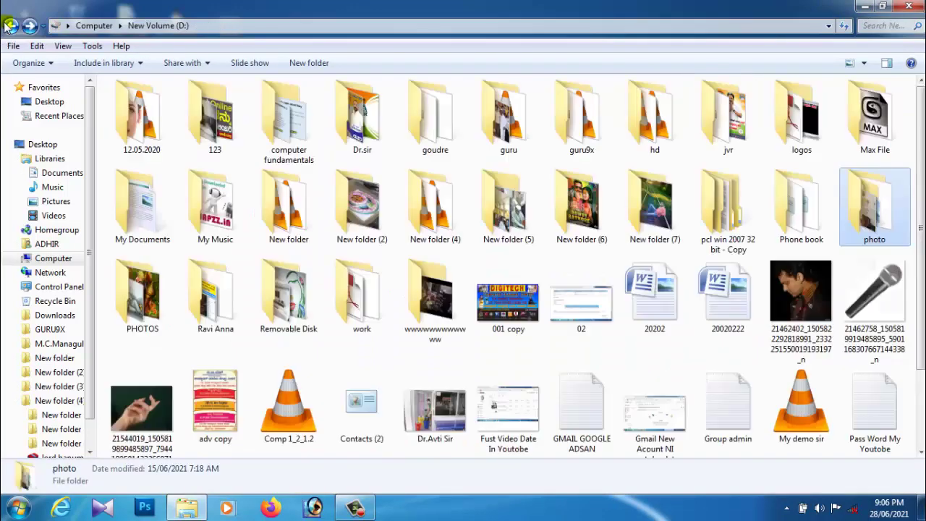
Check the files in the 123 folder on New Volume (D:), including once more after reopening it from Computer, and close the window
double_click(213, 127)
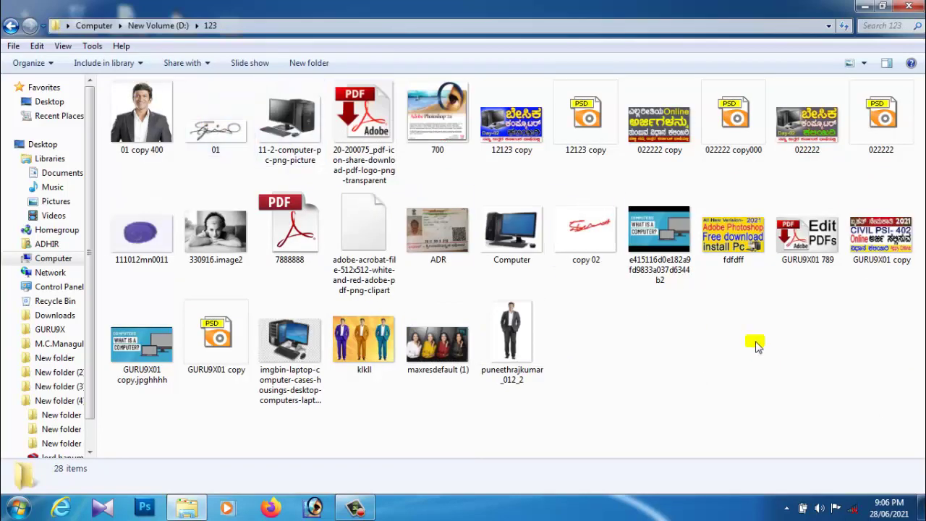
click(909, 7)
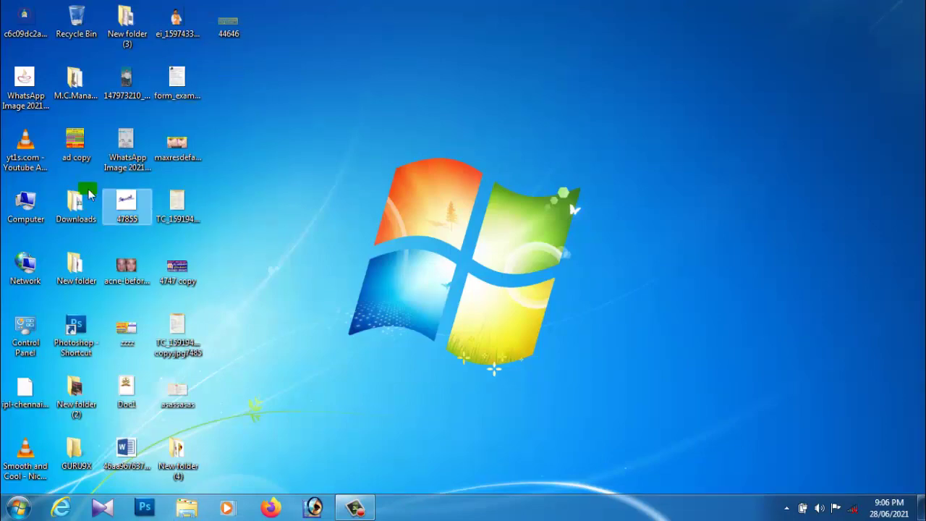
double_click(25, 202)
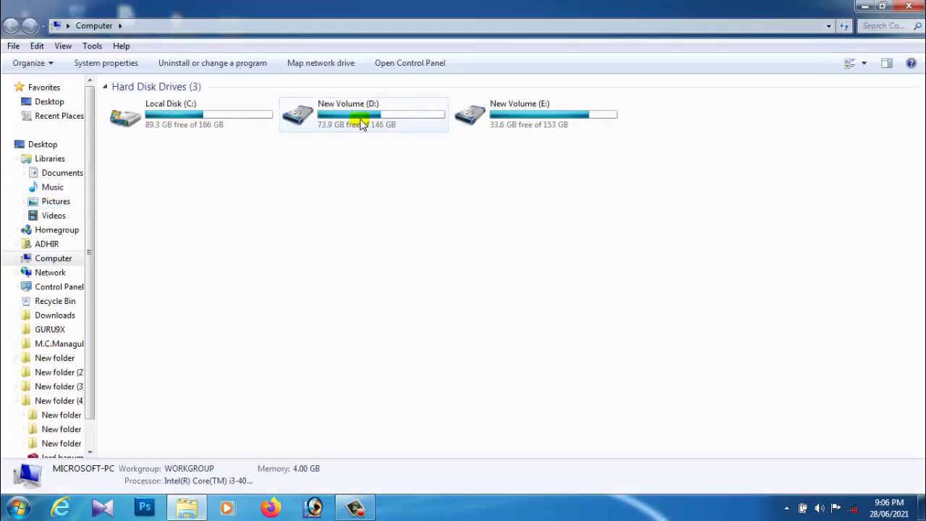
double_click(361, 123)
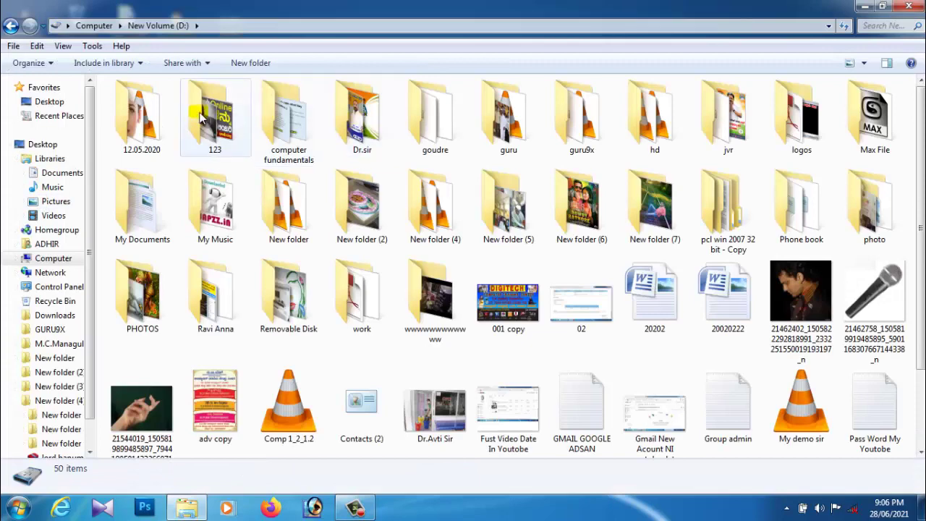
double_click(203, 120)
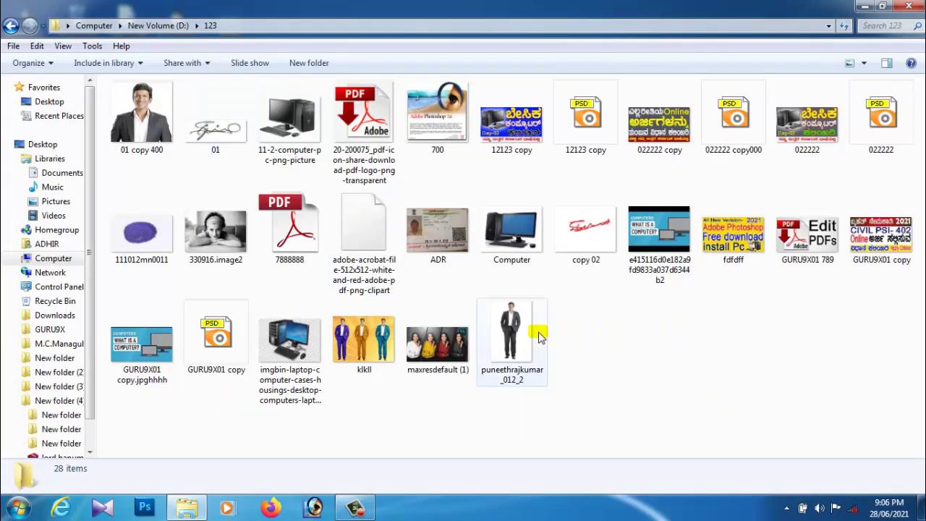
click(913, 7)
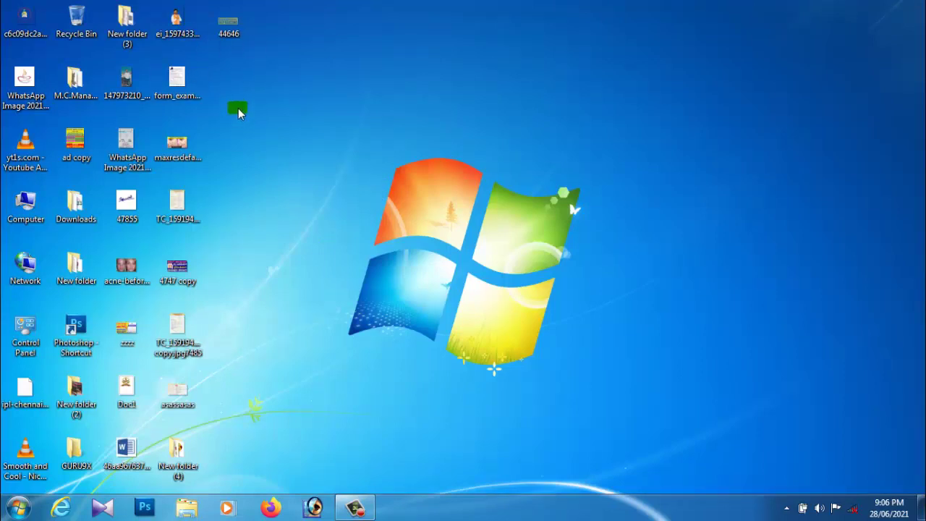
Cut the five adjacent desktop images from the form_exam file down to the copy.jpg7485 file
drag(245, 78, 180, 283)
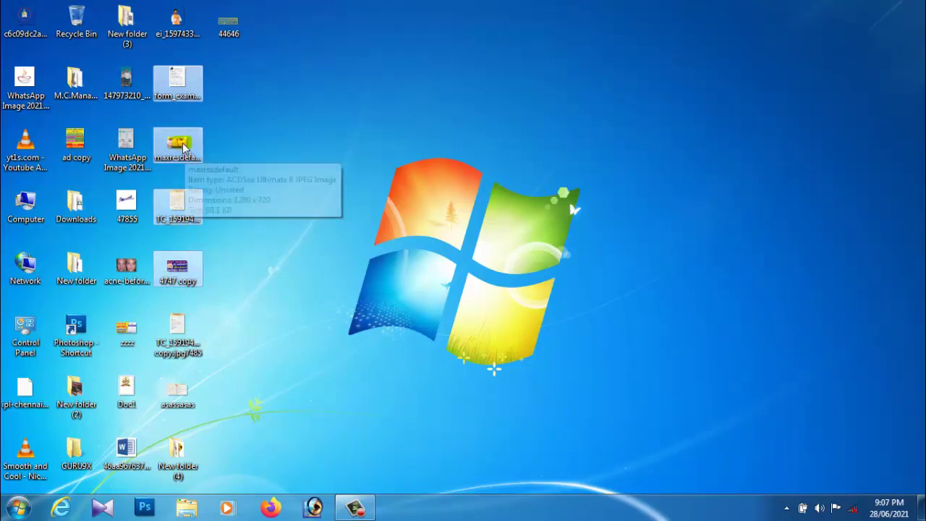
drag(216, 65, 161, 334)
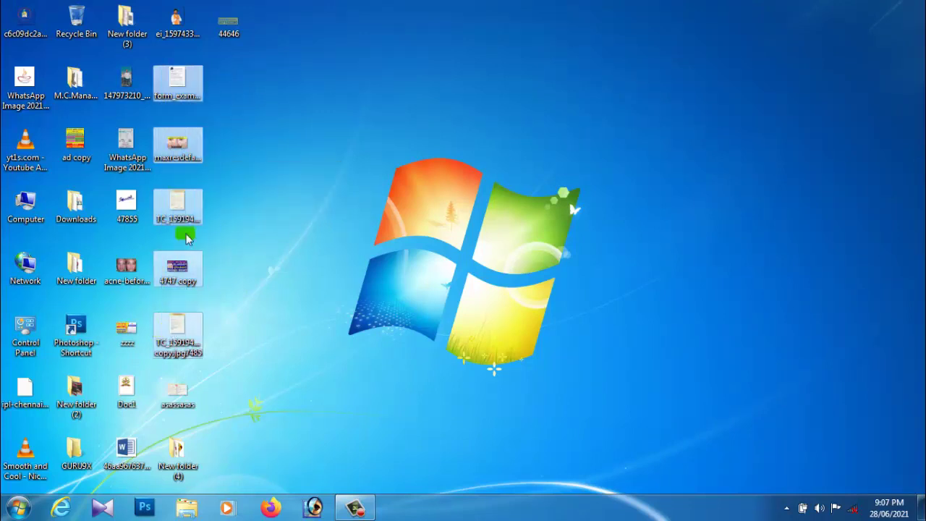
right_click(183, 204)
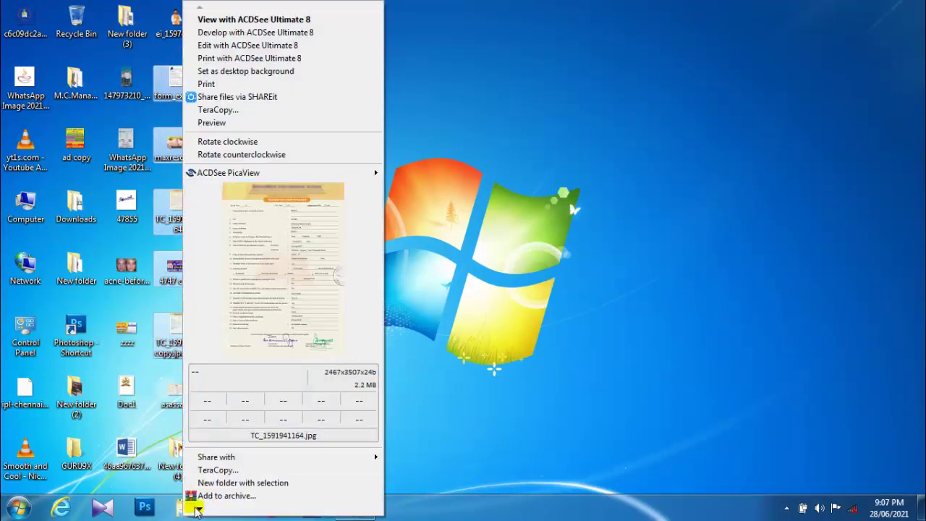
mouse_move(200, 510)
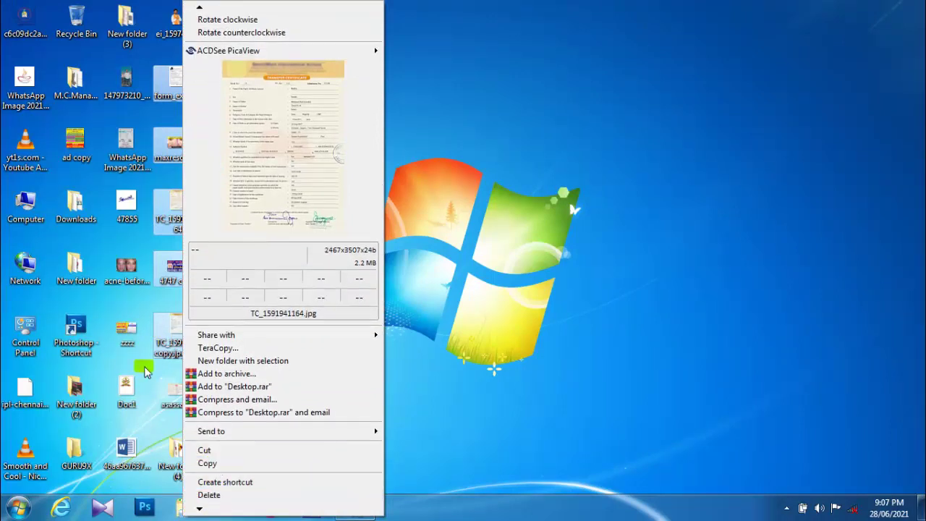
click(205, 451)
Paste the cut images into the 123 folder on New Volume (D:), and close the TeraCopy and folder windows
click(26, 220)
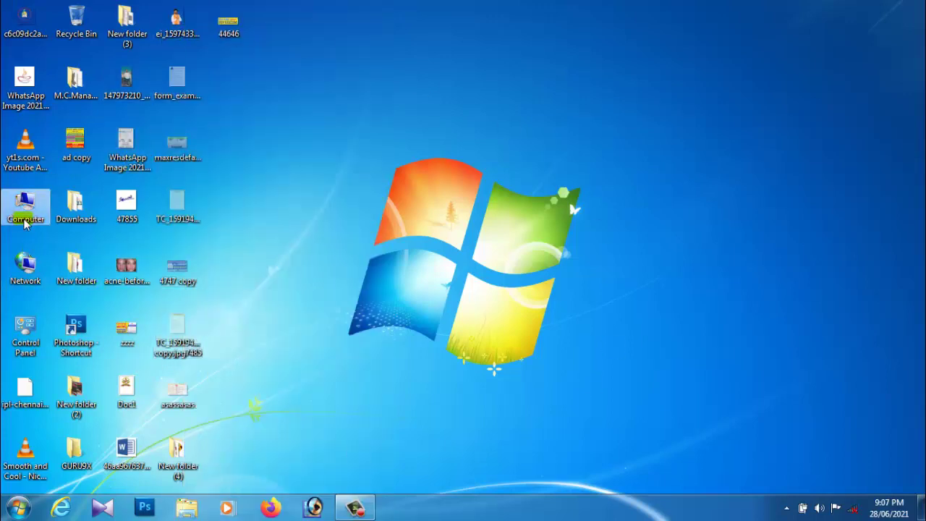
double_click(25, 221)
double_click(376, 122)
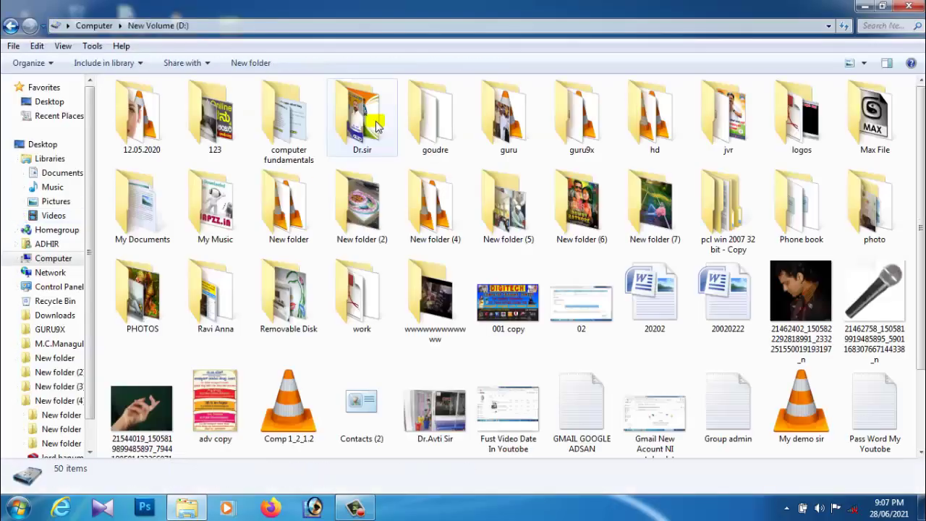
double_click(243, 126)
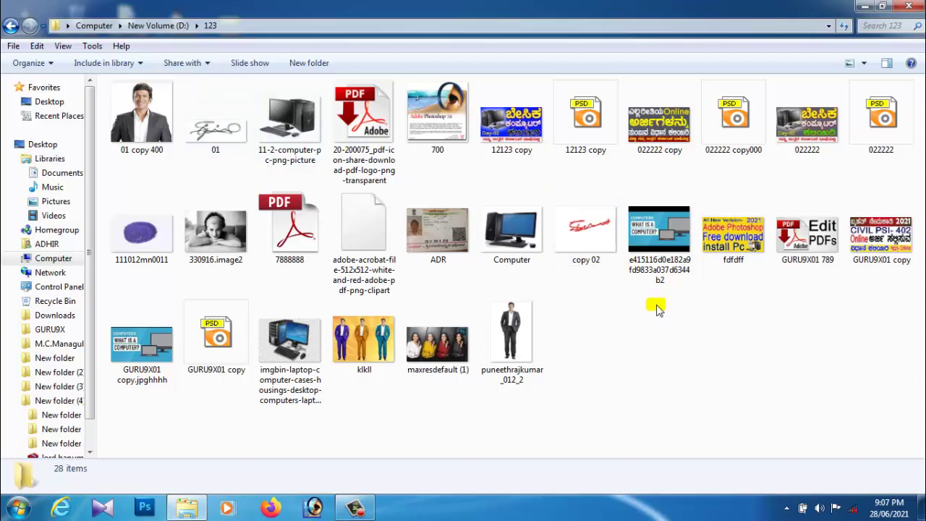
right_click(658, 306)
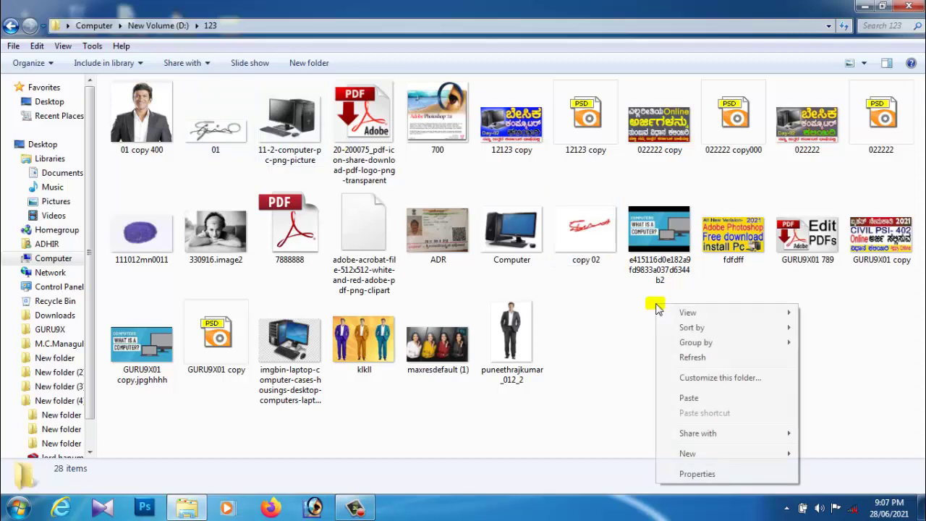
click(691, 398)
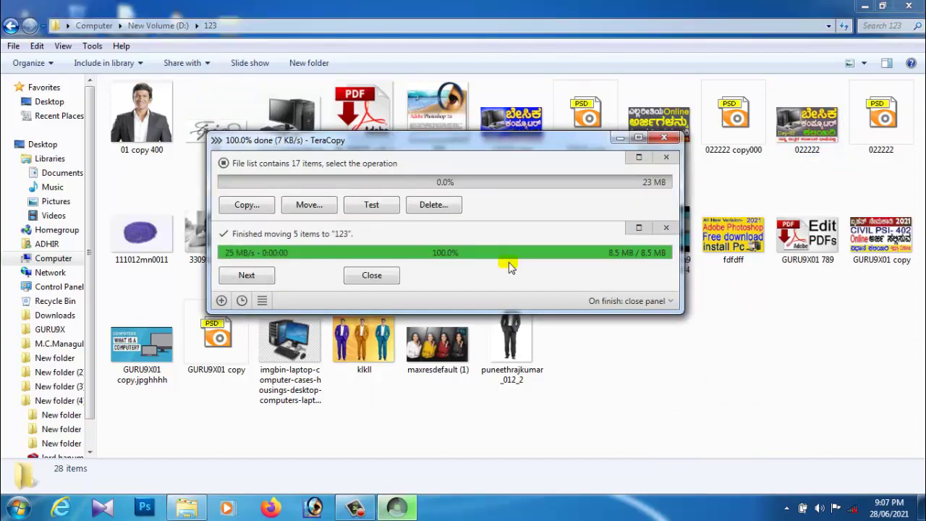
click(666, 138)
click(909, 6)
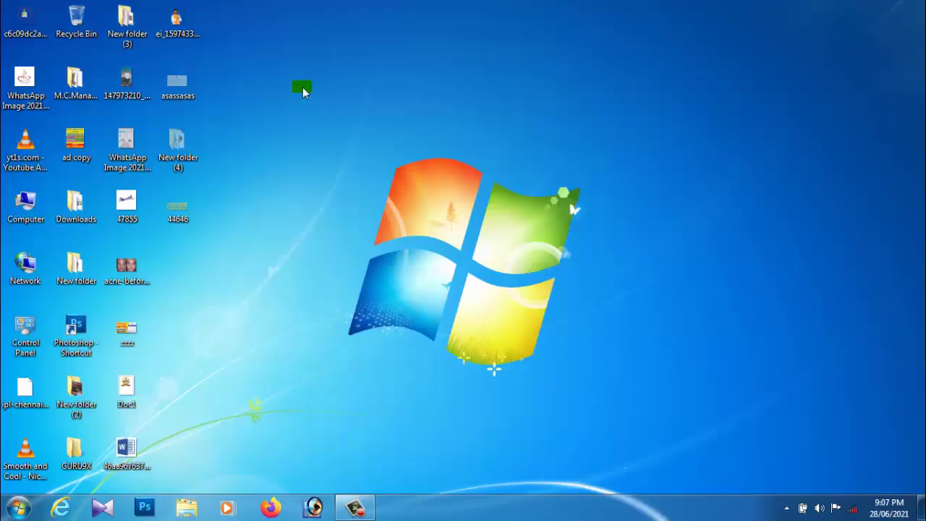
right_click(303, 87)
click(336, 99)
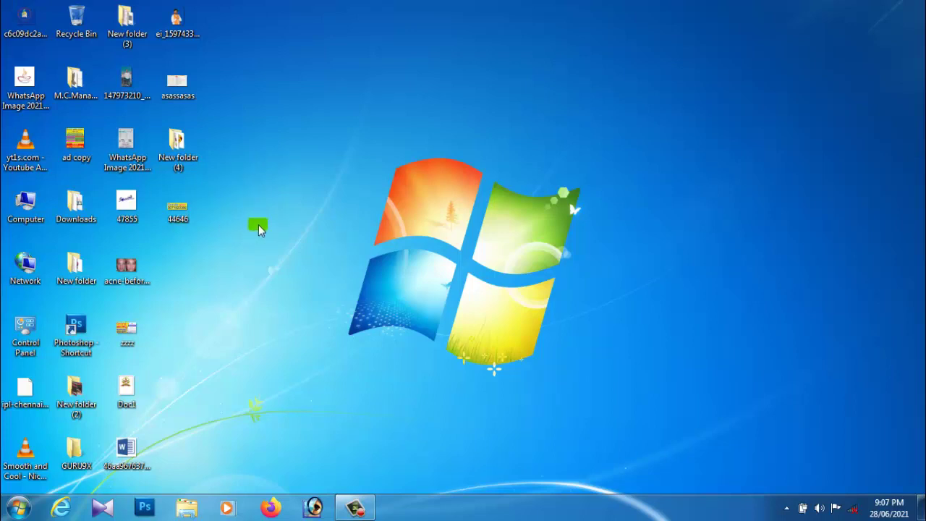
Copy New folder (4) from the desktop, show the paste options on New Volume (D:), and close the drive without pasting
right_click(177, 148)
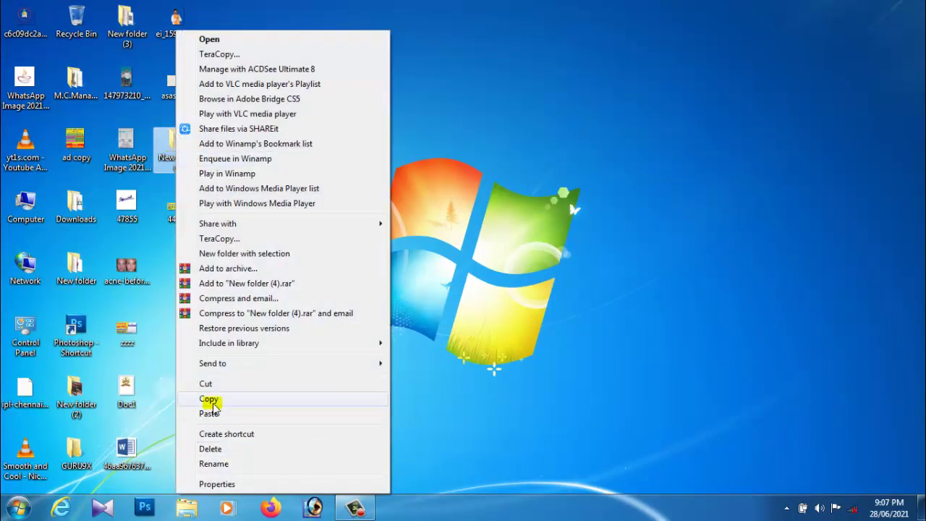
click(250, 401)
double_click(25, 206)
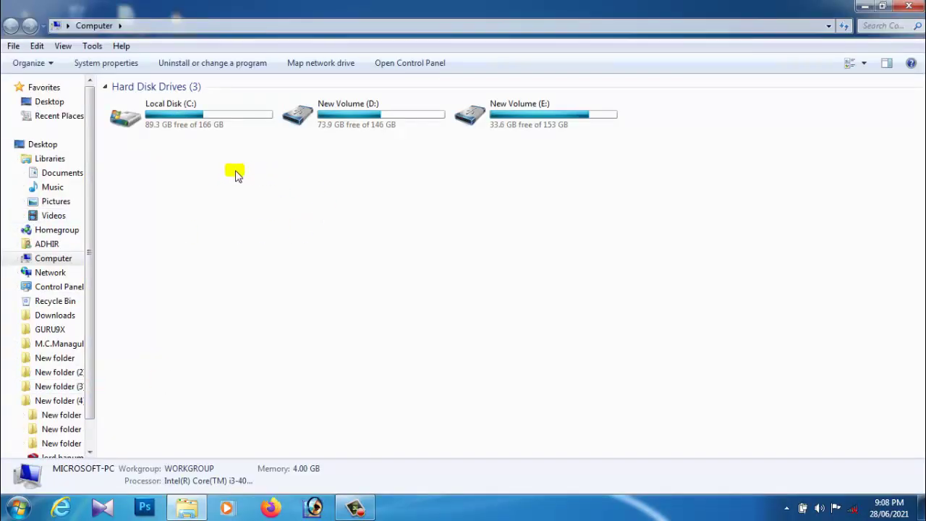
double_click(362, 124)
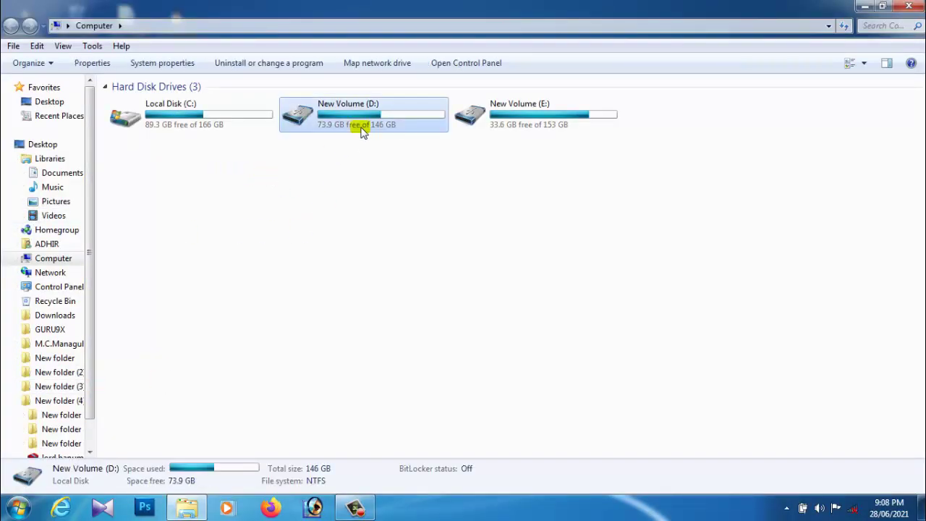
right_click(396, 161)
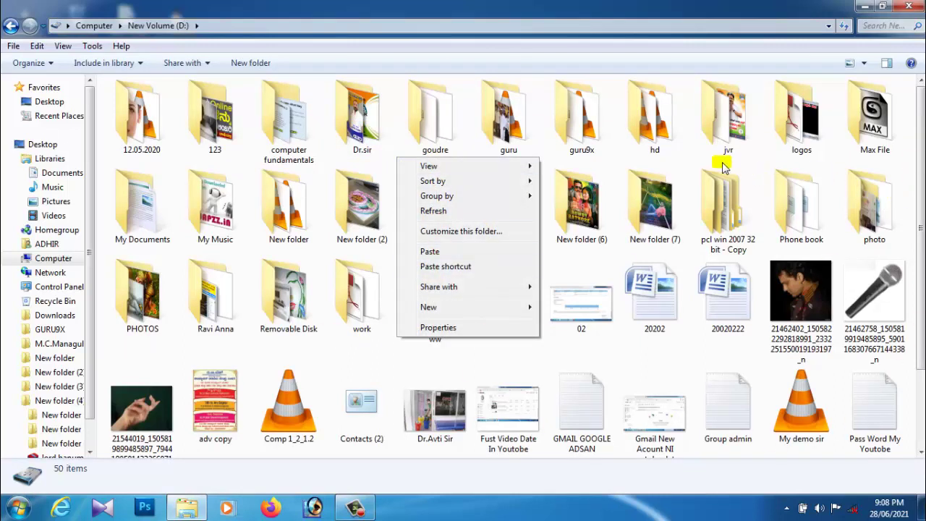
click(685, 160)
click(917, 6)
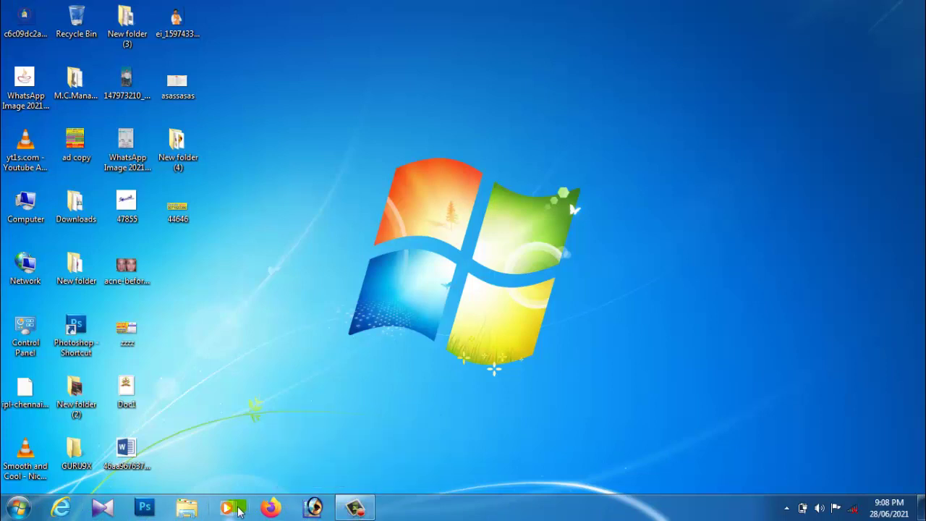
drag(239, 510, 155, 512)
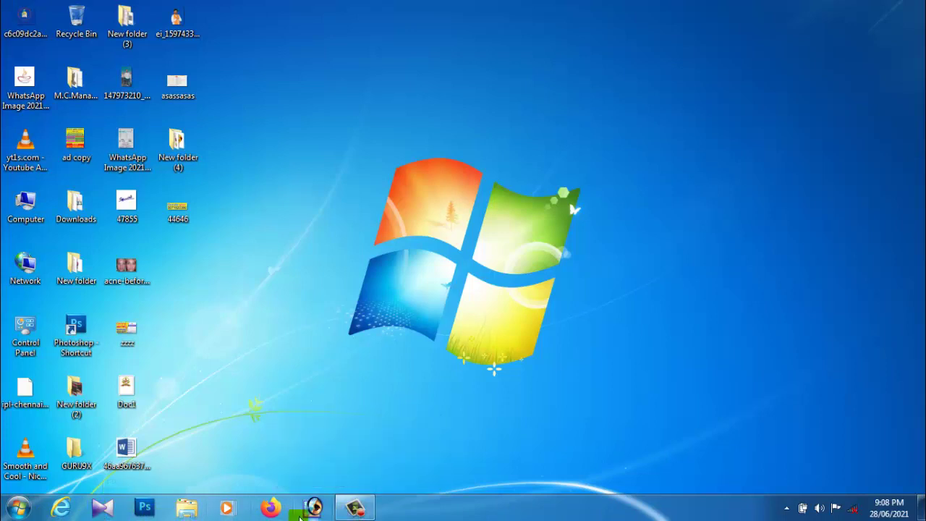
click(20, 509)
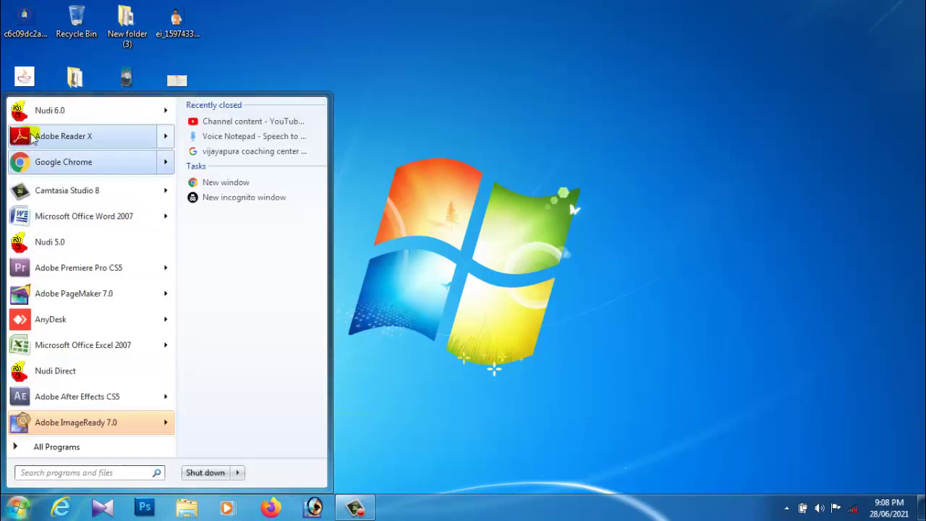
click(428, 293)
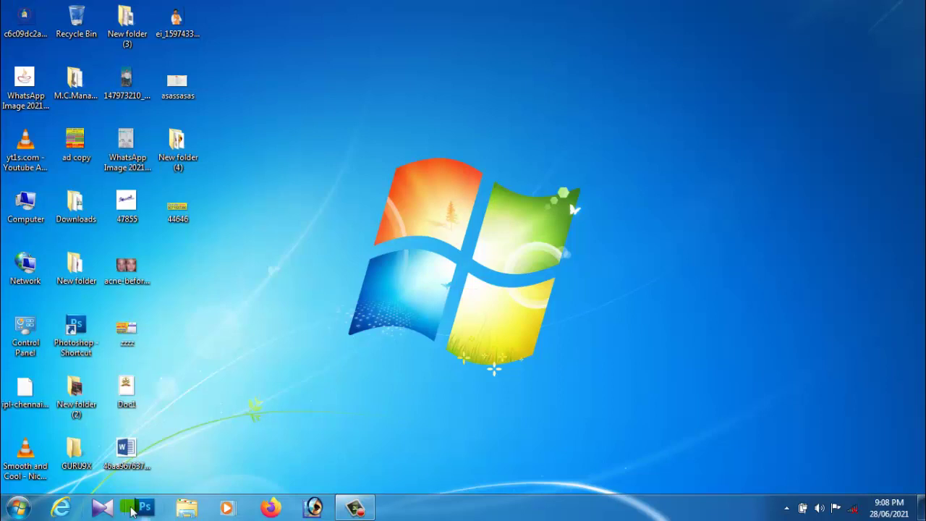